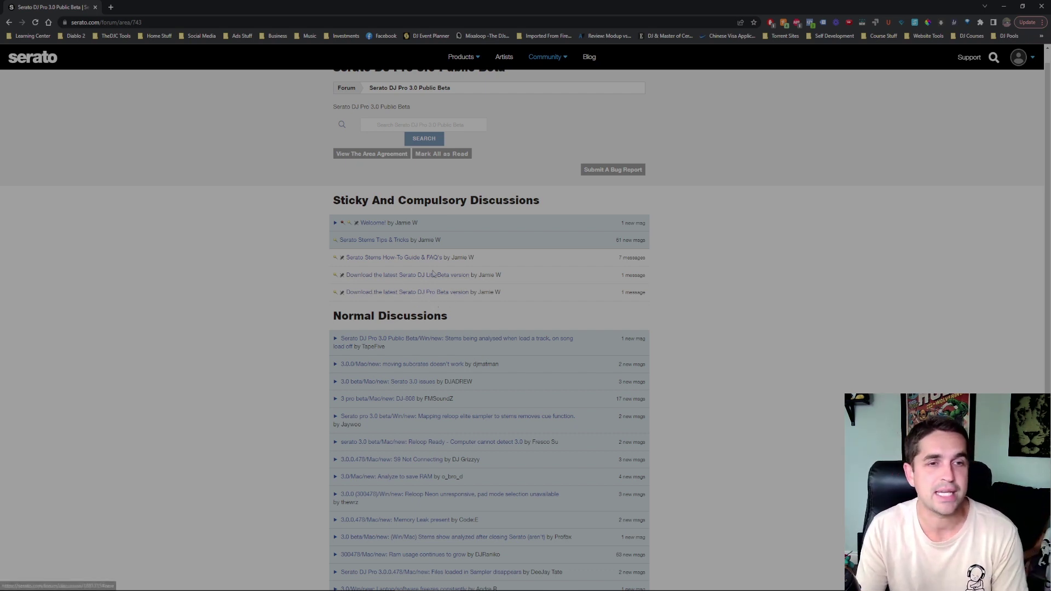
Open the 'Download the latest Serato DJ Lite Beta version' sticky thread on the Serato forum
click(88, 22)
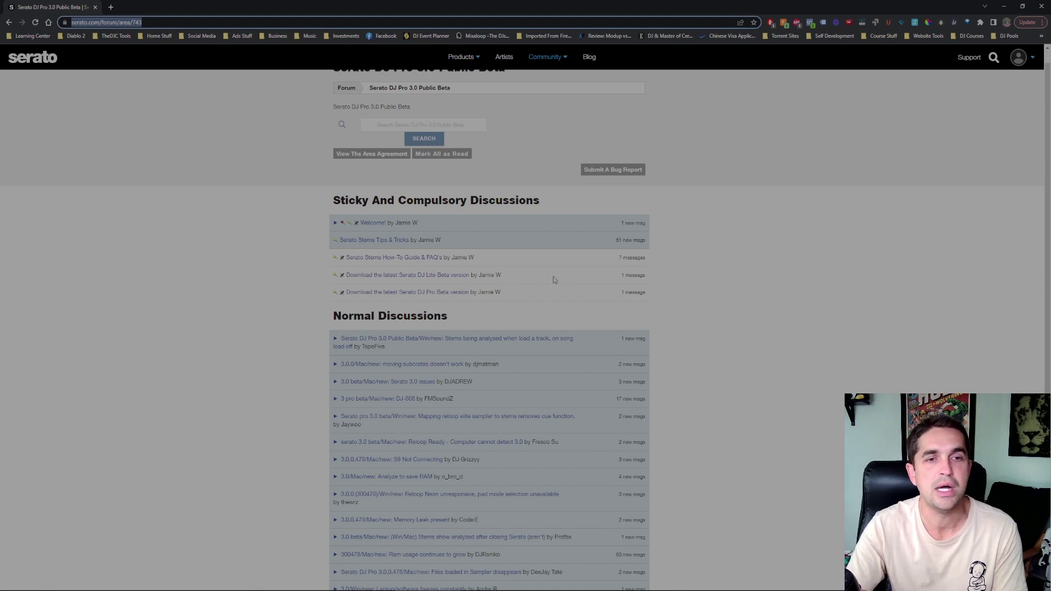
drag(650, 277, 335, 279)
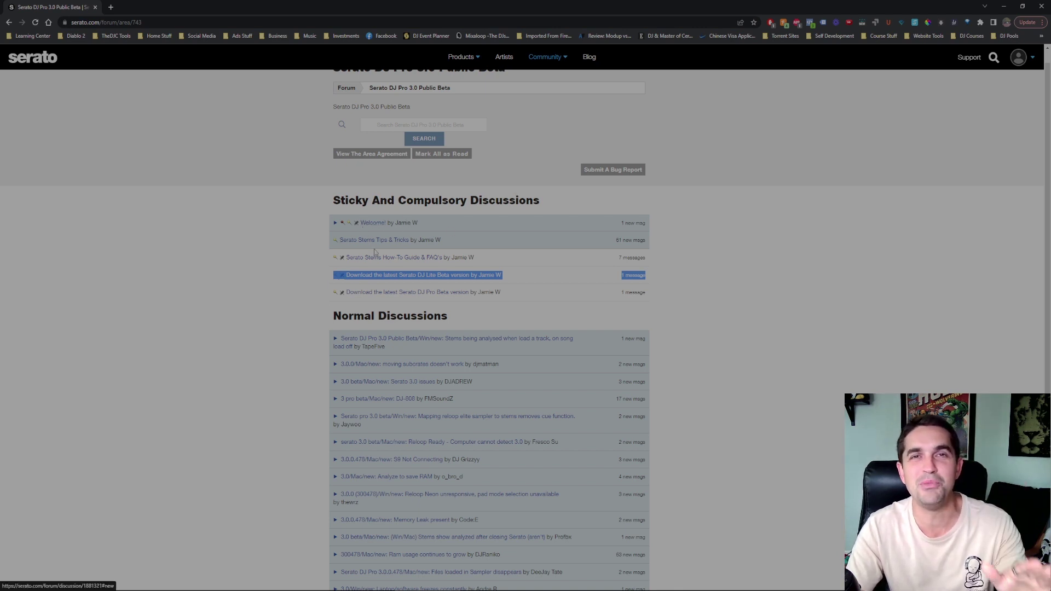
click(569, 276)
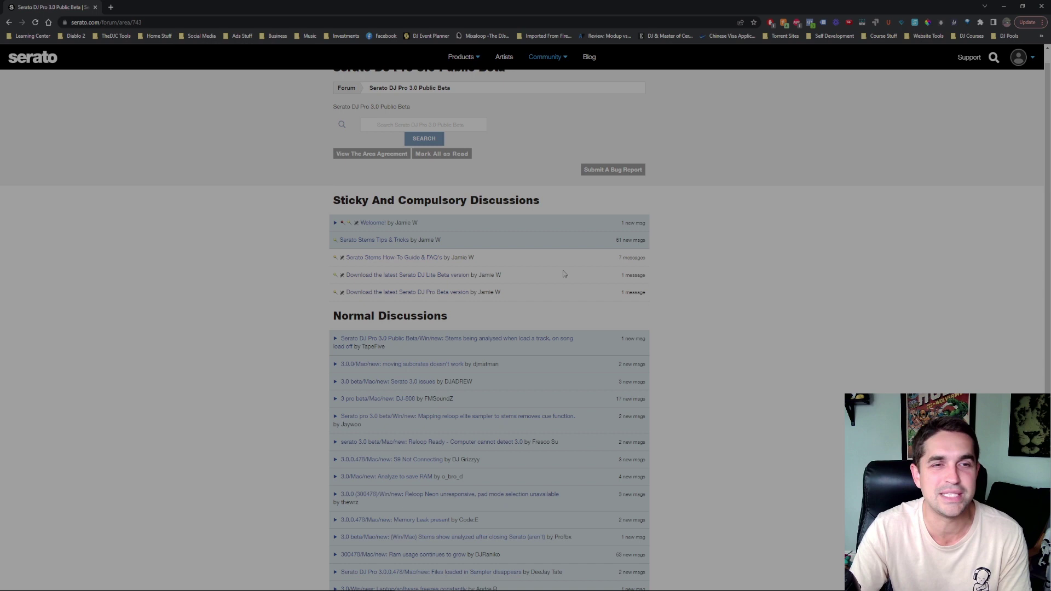
click(423, 276)
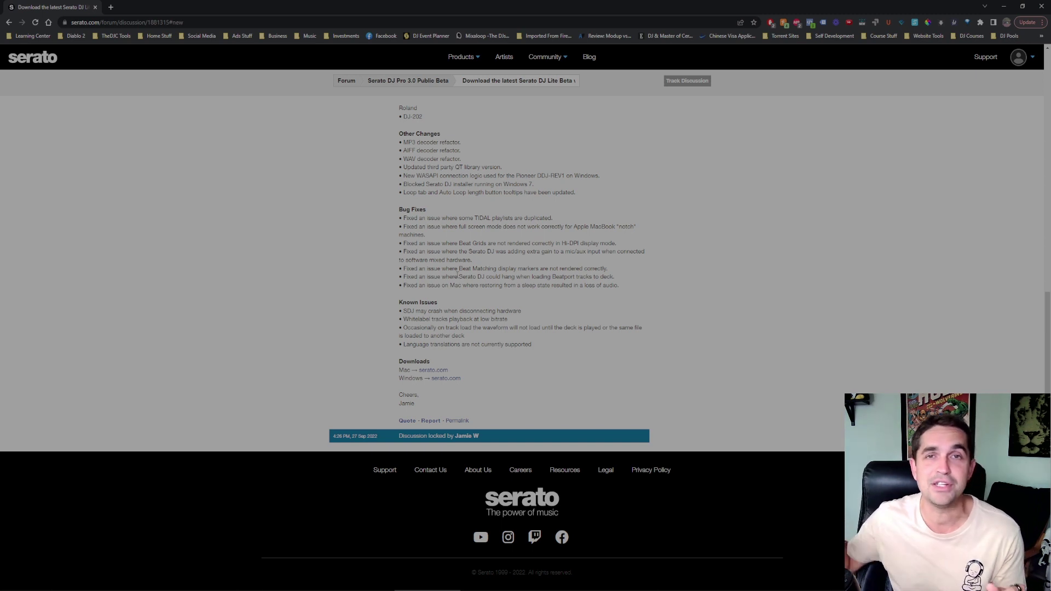
Download the Windows Serato DJ Lite 3.0.0.478 zip from the thread's Downloads section
scroll(443, 329, up, 5)
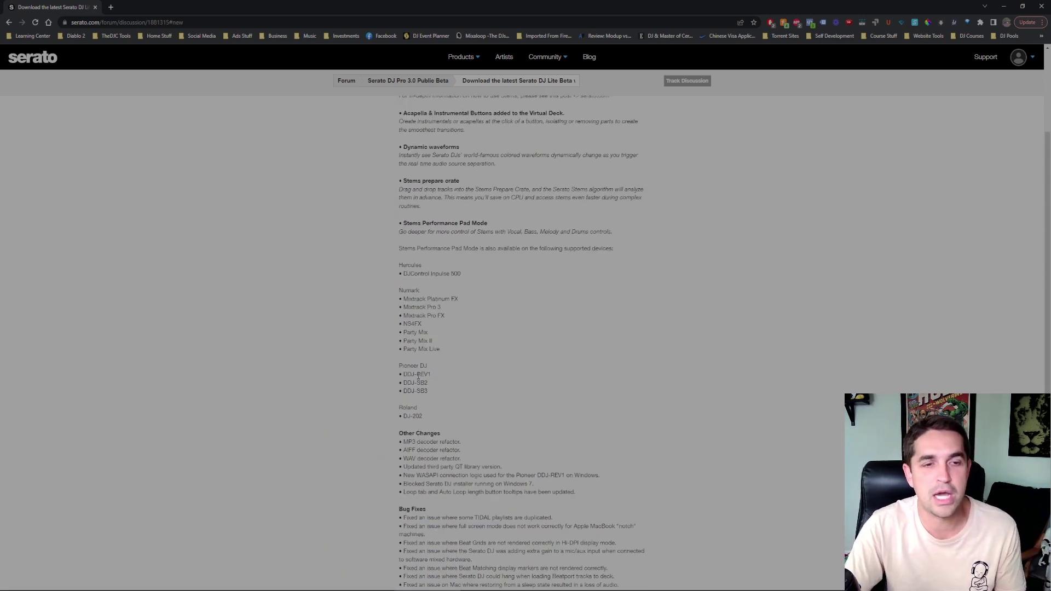
scroll(445, 411, up, 4)
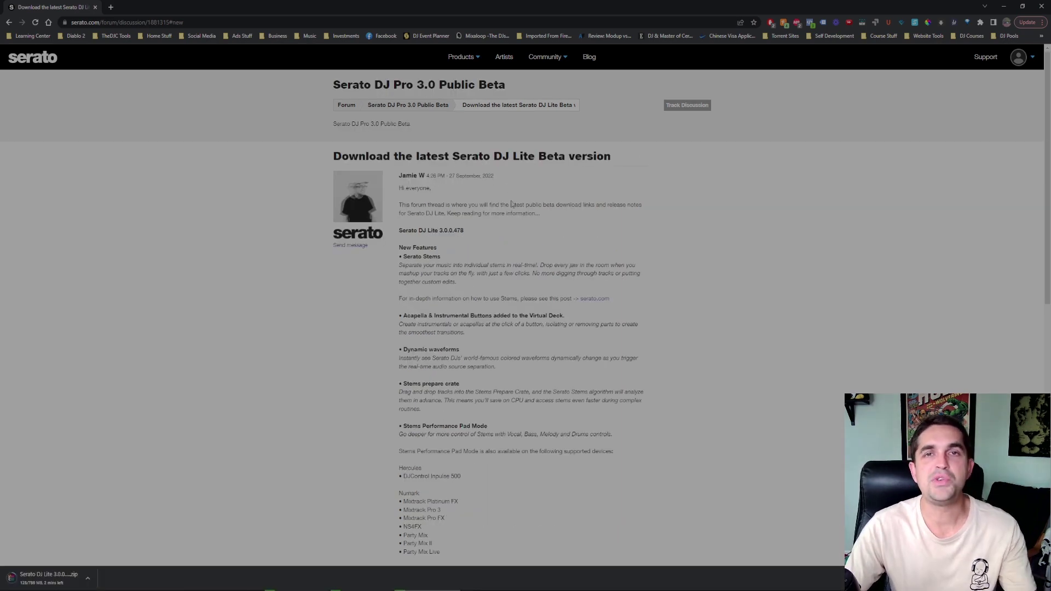
scroll(505, 251, down, 10)
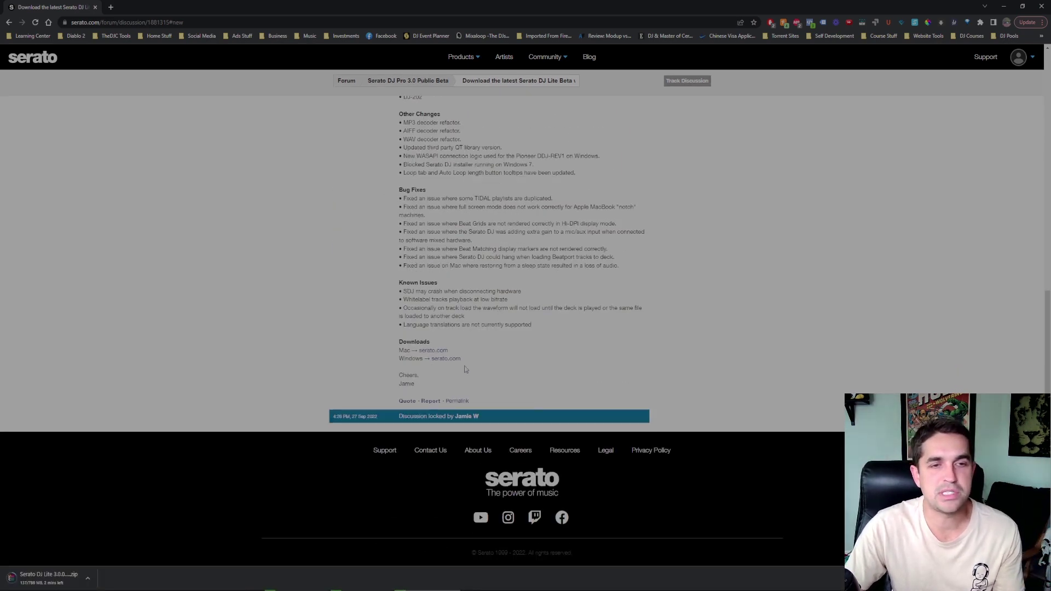
drag(451, 360, 398, 348)
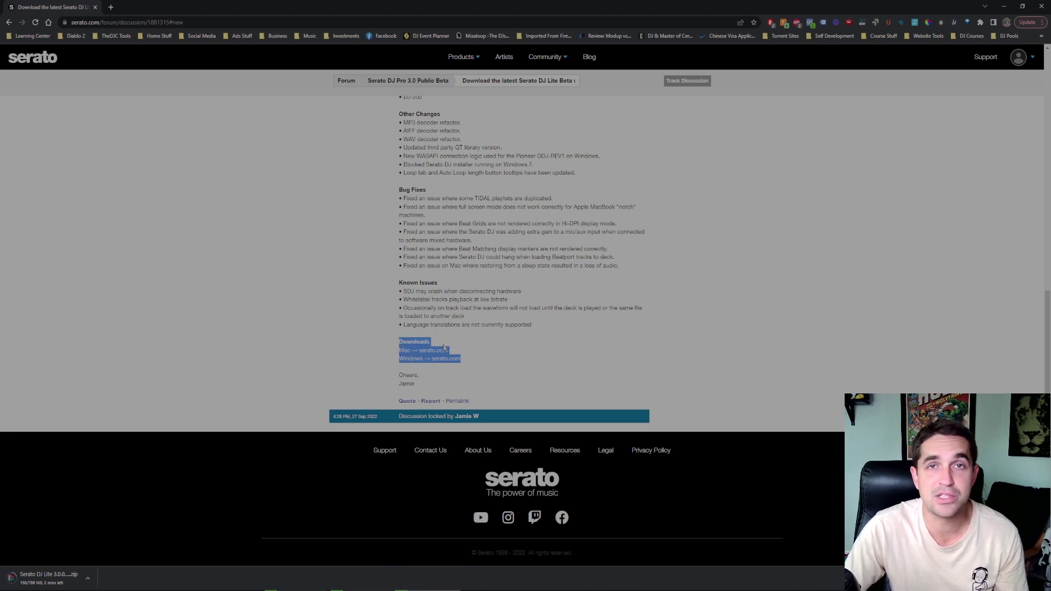
click(476, 364)
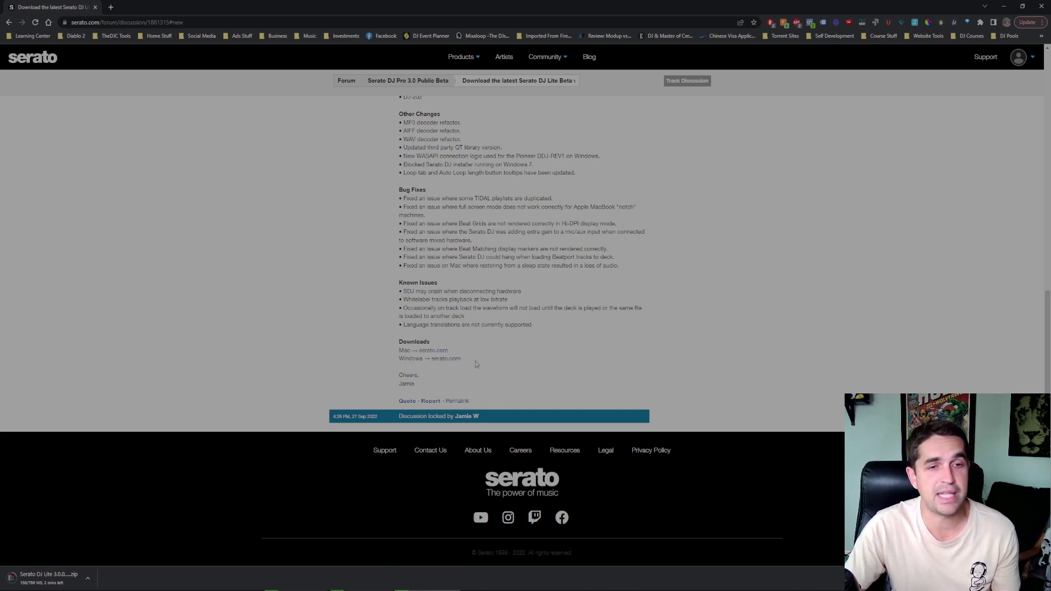
click(444, 359)
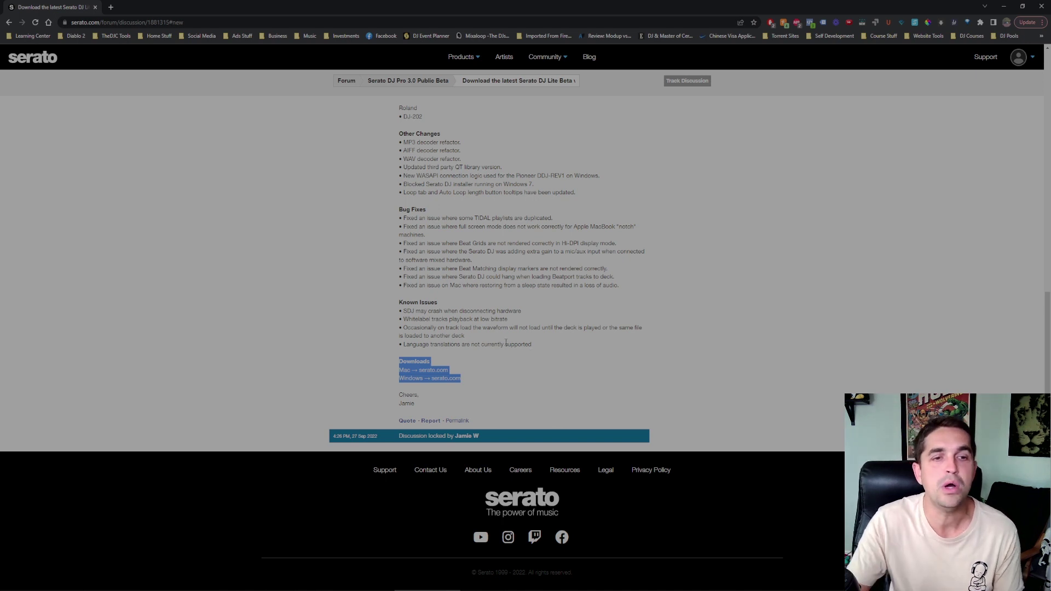
click(485, 364)
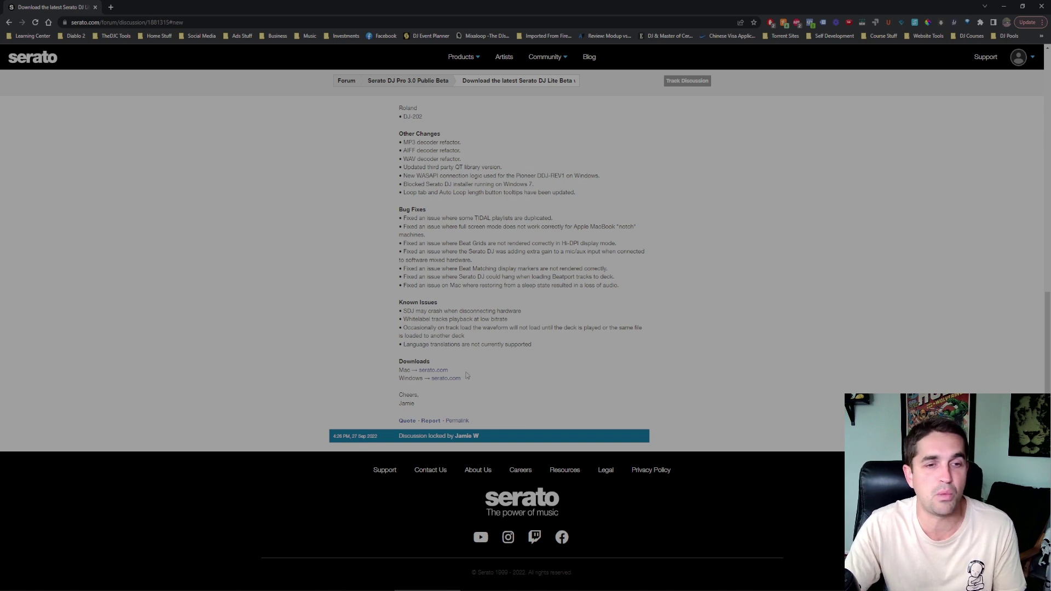
Read the Serato Stems and Acapella & Instrumental Buttons feature notes in the post
click(440, 378)
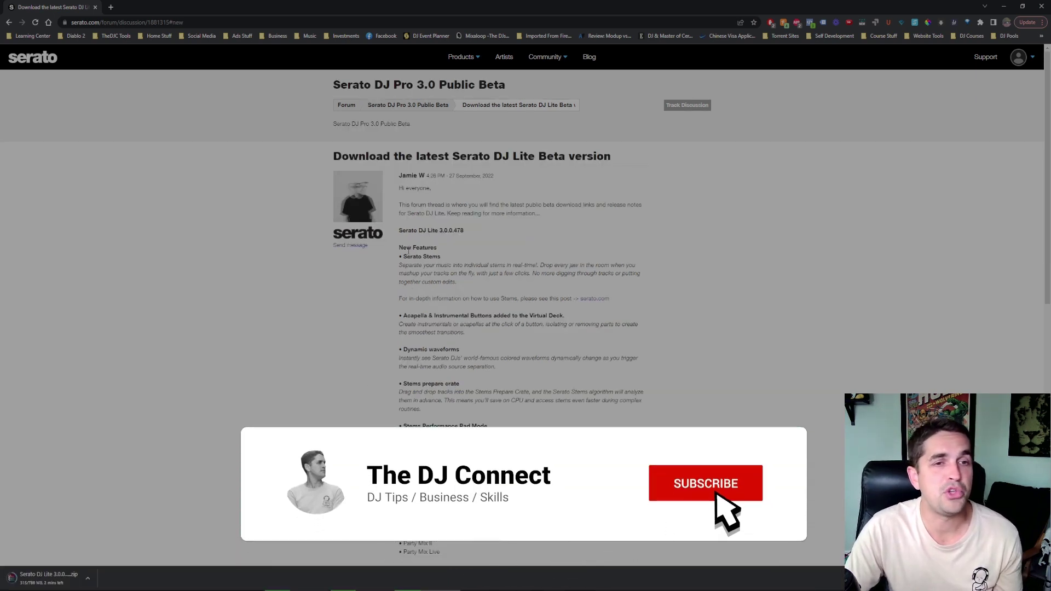
scroll(449, 233, down, 2)
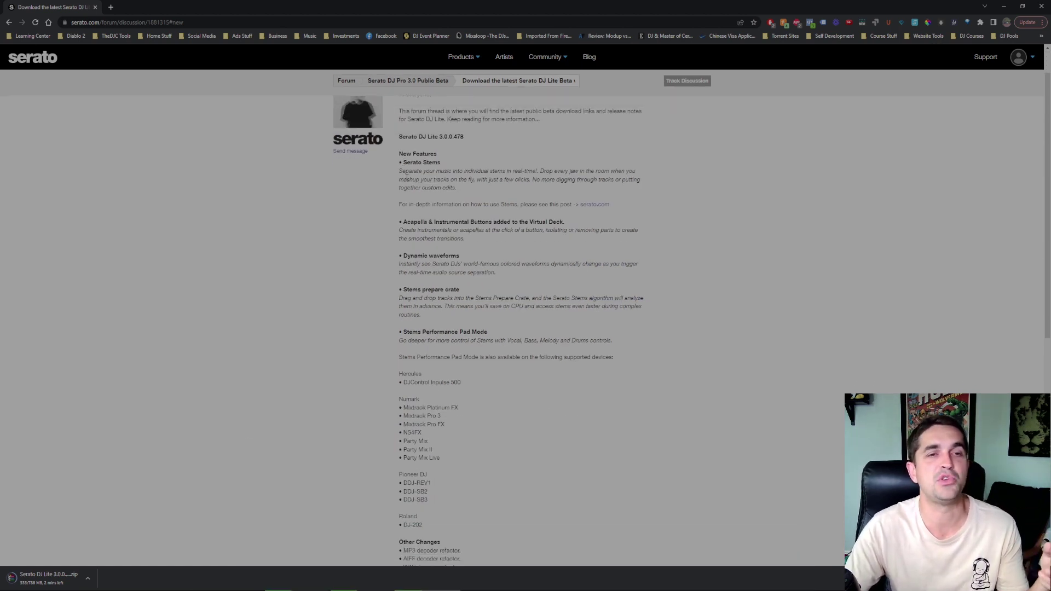
drag(405, 172, 529, 180)
click(488, 173)
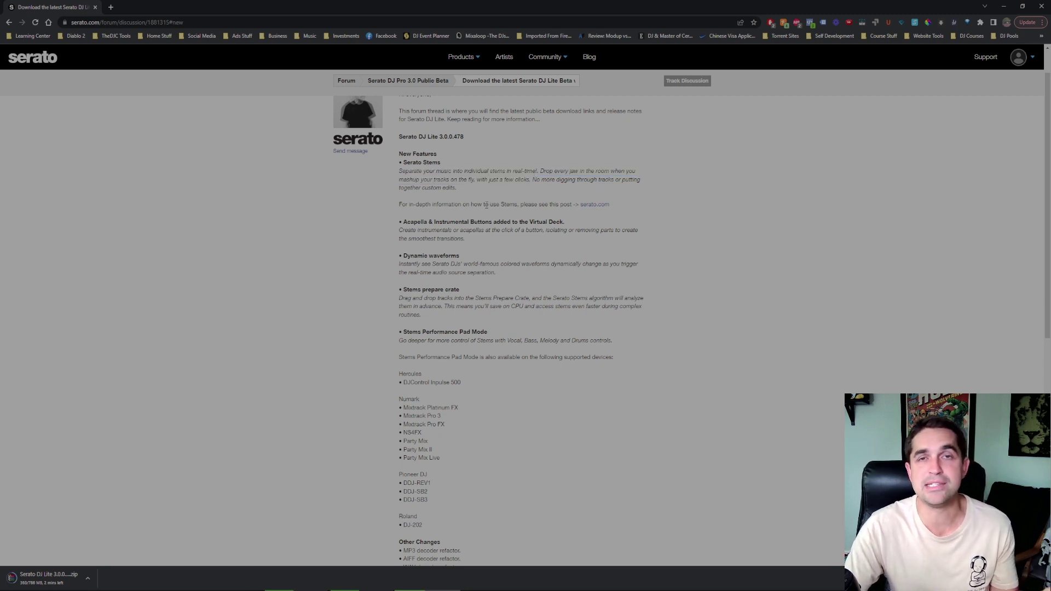
scroll(410, 188, down, 2)
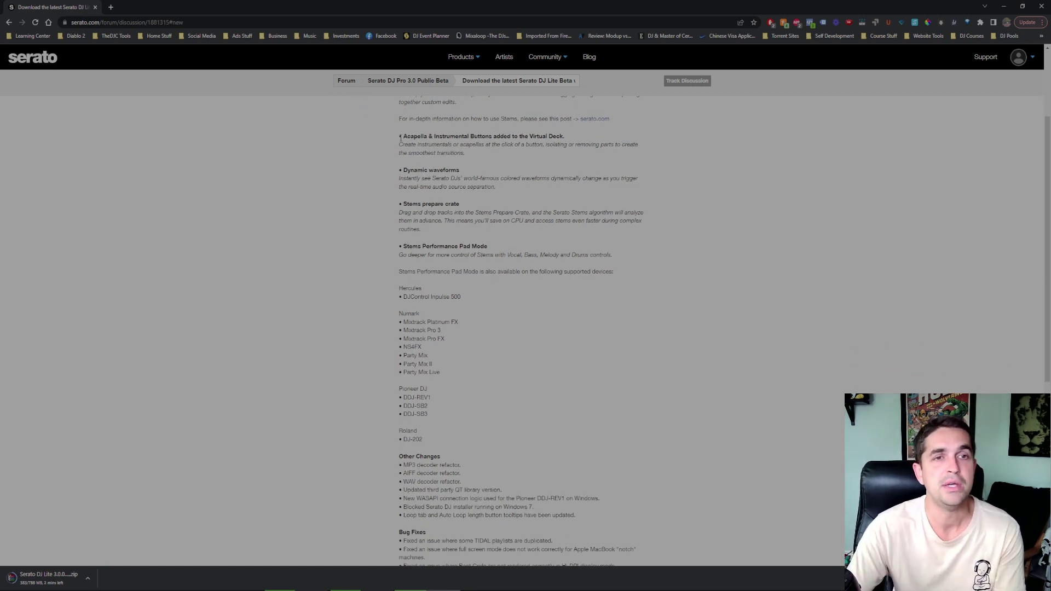
drag(395, 136, 545, 156)
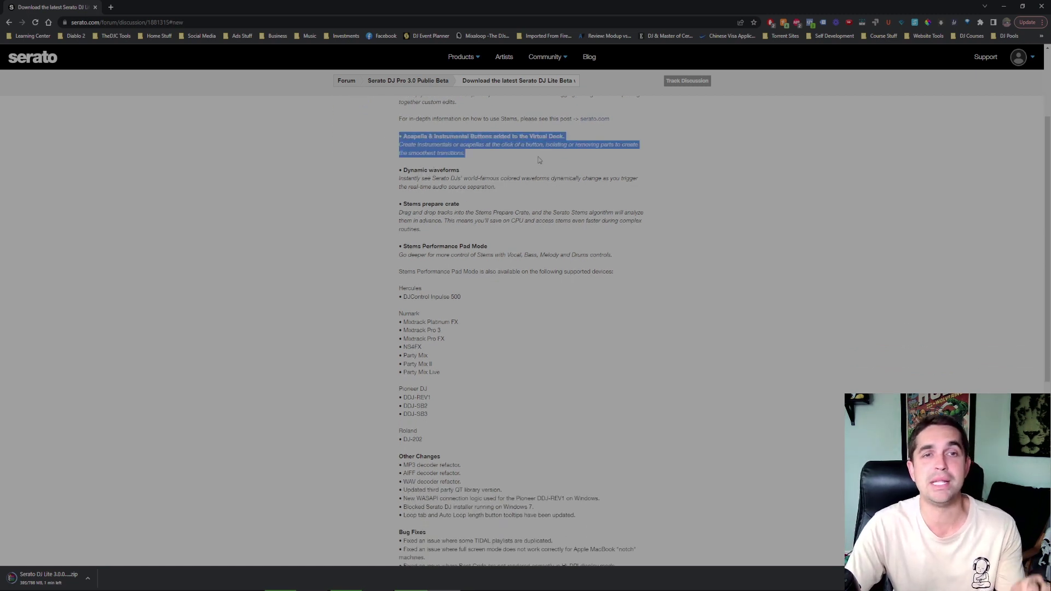
click(475, 175)
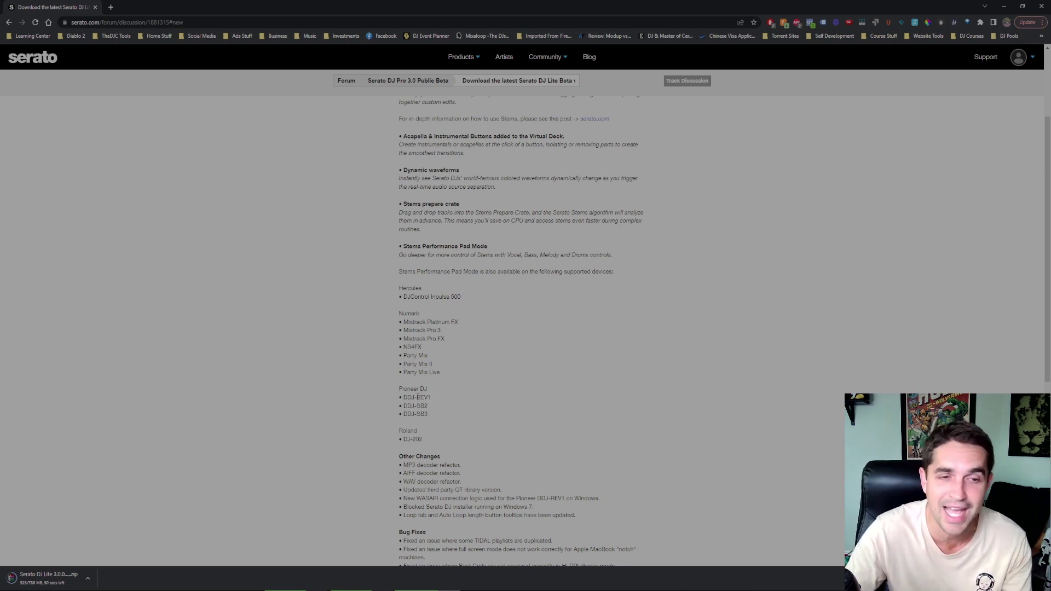
Review the supported Pioneer DJ controllers and Dynamic waveforms notes while the zip finishes downloading
drag(431, 405, 385, 397)
click(399, 391)
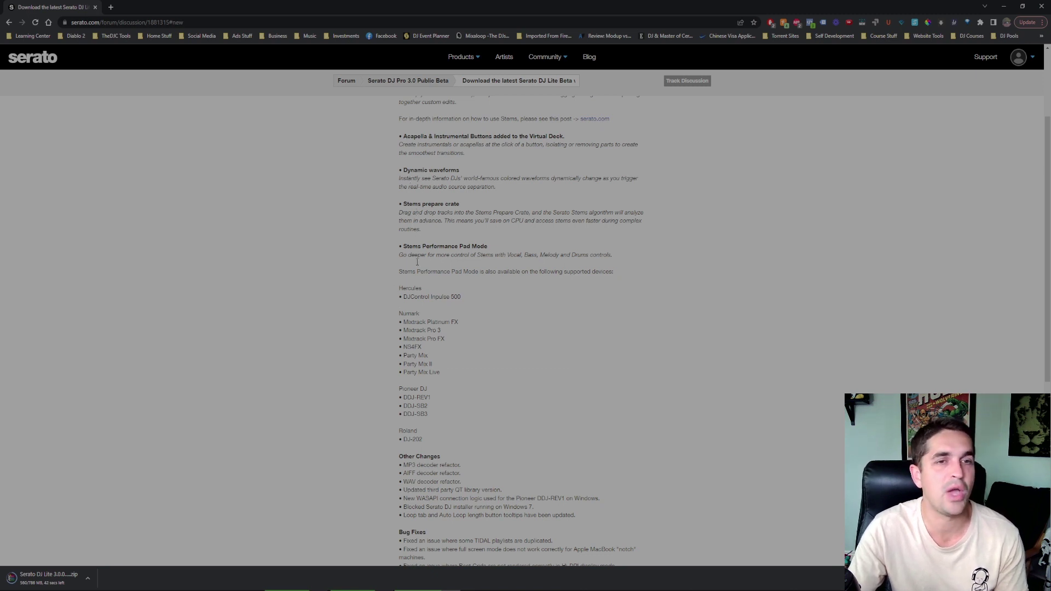
mouse_move(398, 179)
mouse_down()
mouse_move(487, 178)
mouse_move(401, 170)
mouse_up()
click(404, 171)
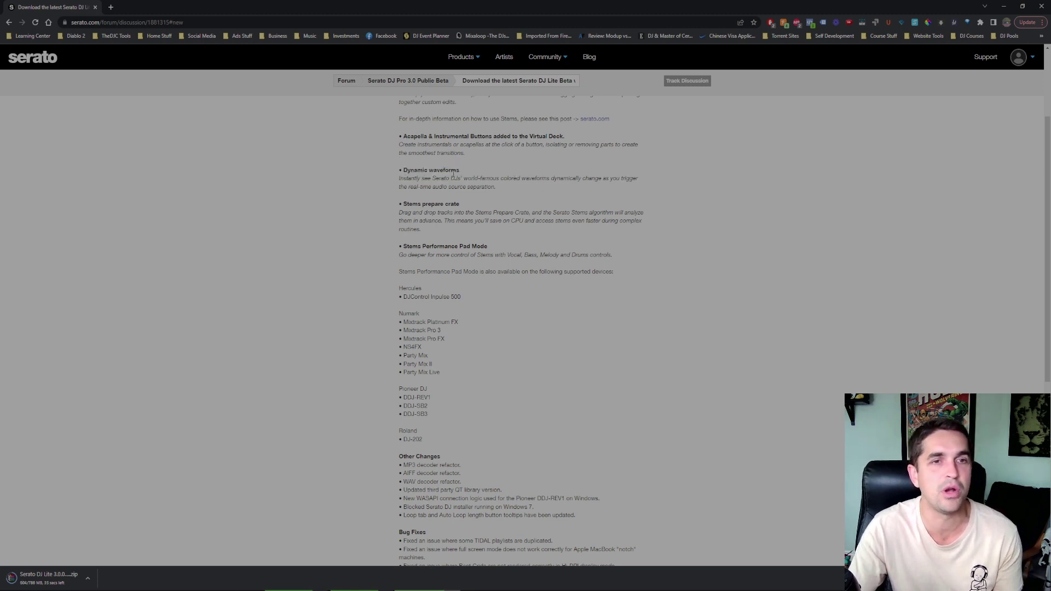
scroll(437, 178, down, 1)
scroll(438, 180, down, 1)
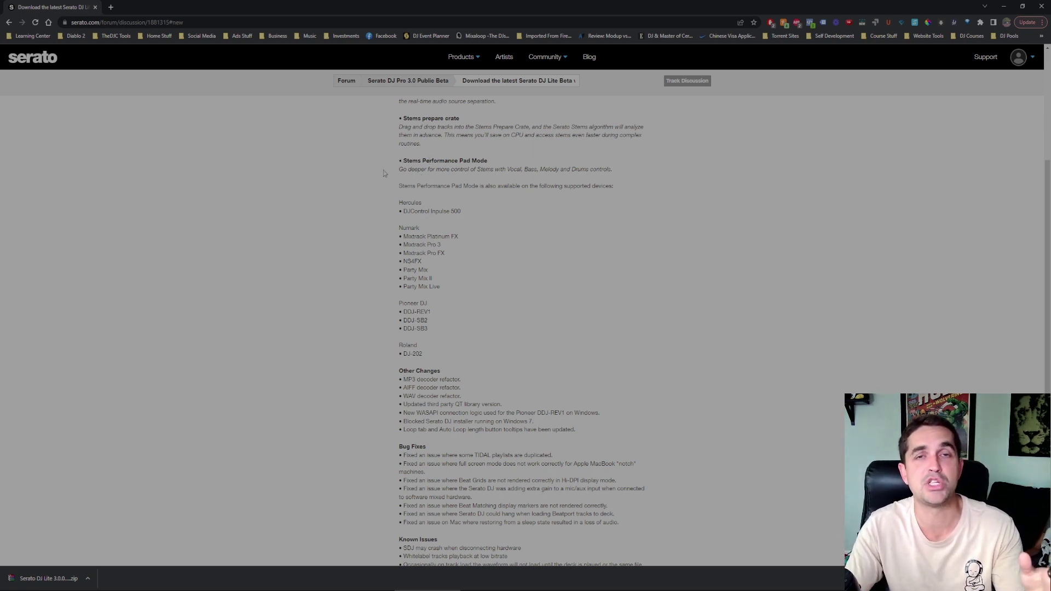
scroll(381, 169, down, 1)
scroll(441, 202, up, 2)
scroll(421, 200, down, 1)
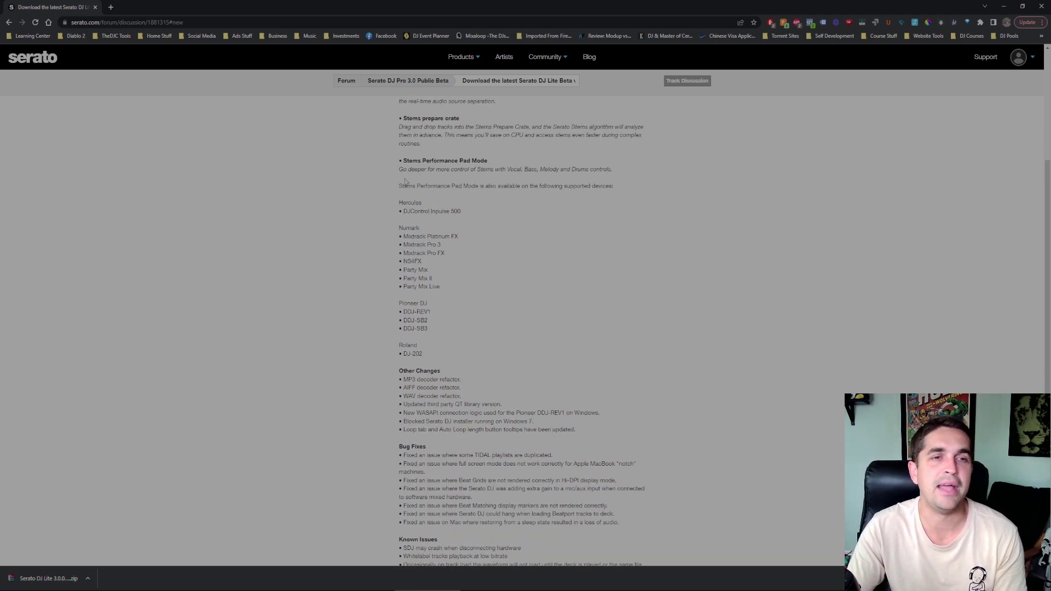
drag(400, 160, 576, 188)
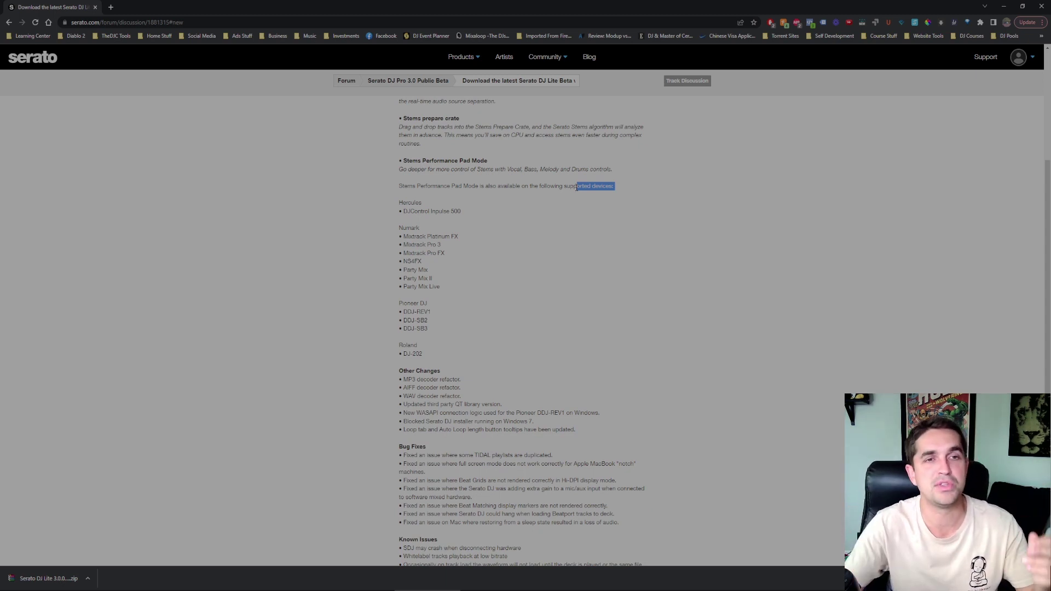
scroll(575, 187, down, 2)
scroll(576, 187, up, 2)
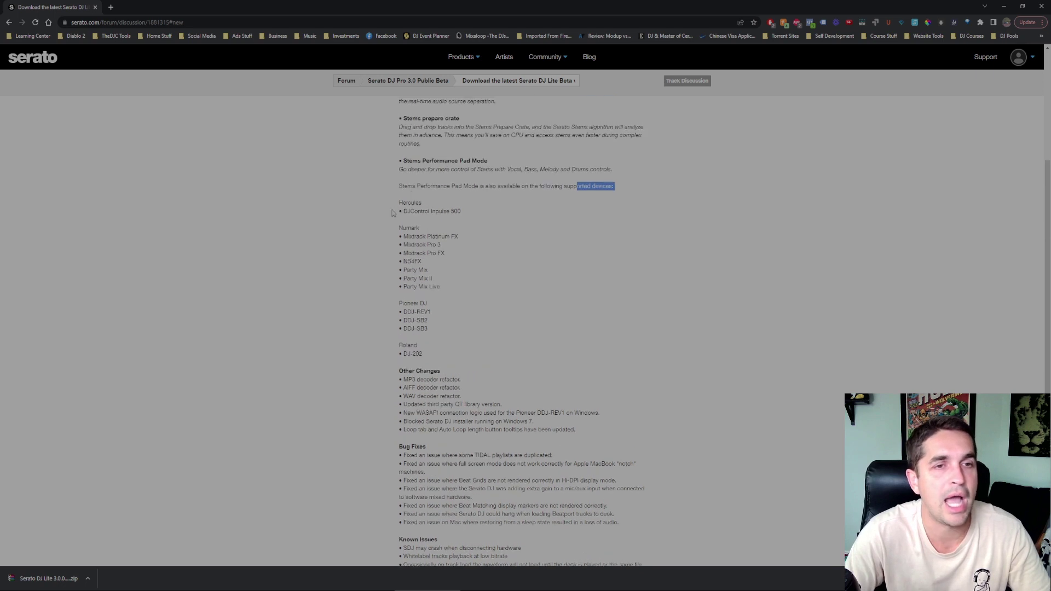
drag(394, 206, 422, 204)
click(421, 208)
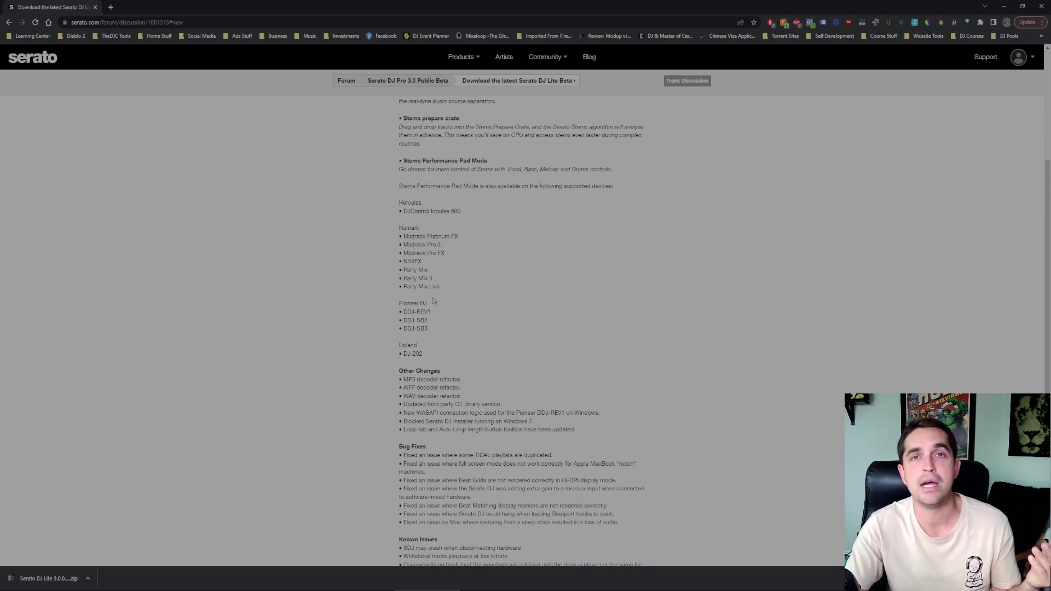
drag(402, 313, 431, 322)
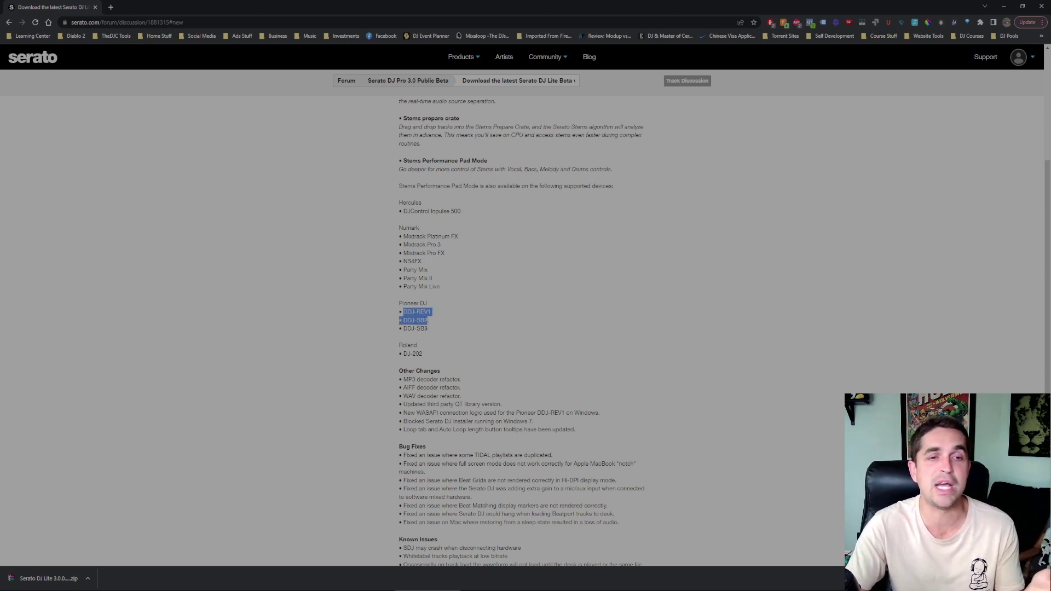
click(432, 327)
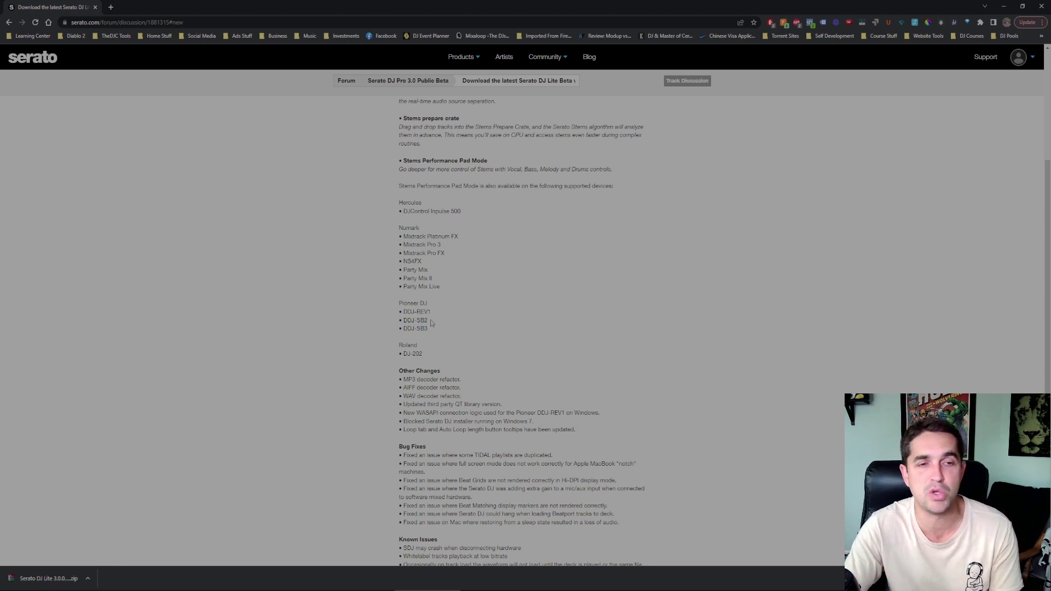
scroll(435, 334, down, 2)
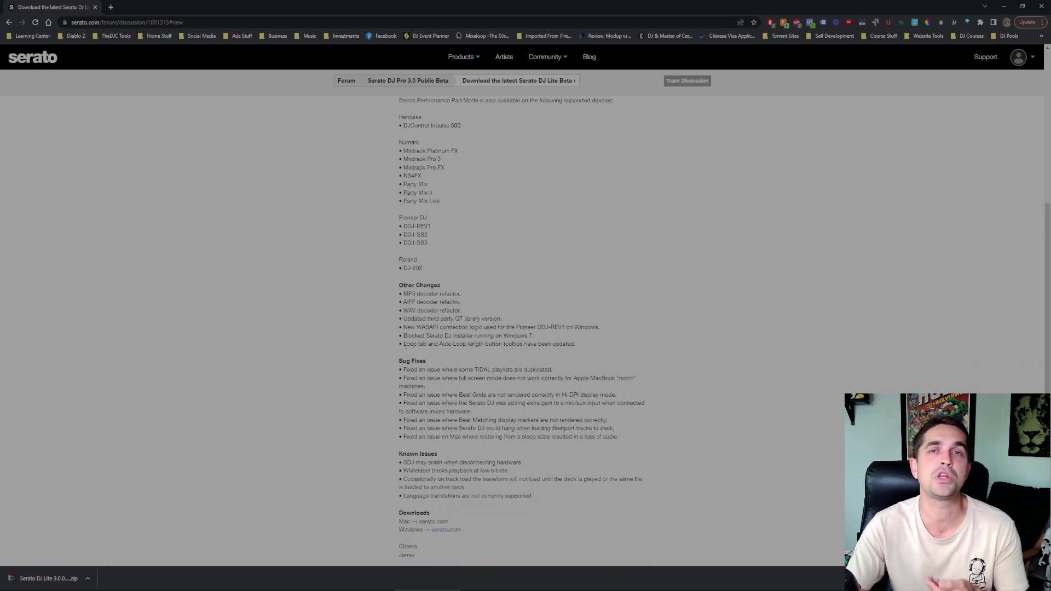
scroll(437, 296, down, 2)
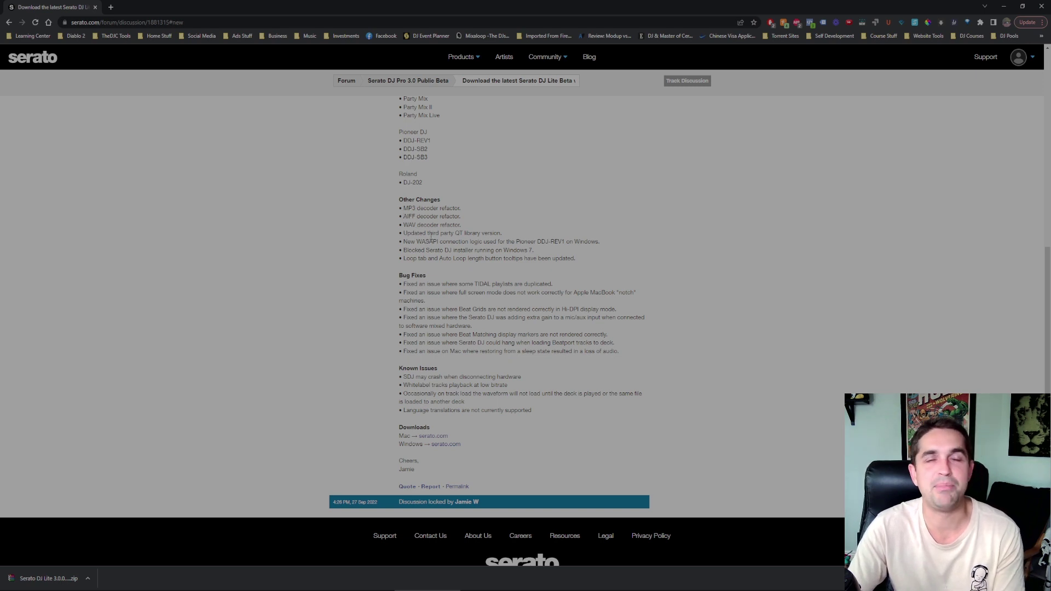
scroll(427, 308, down, 2)
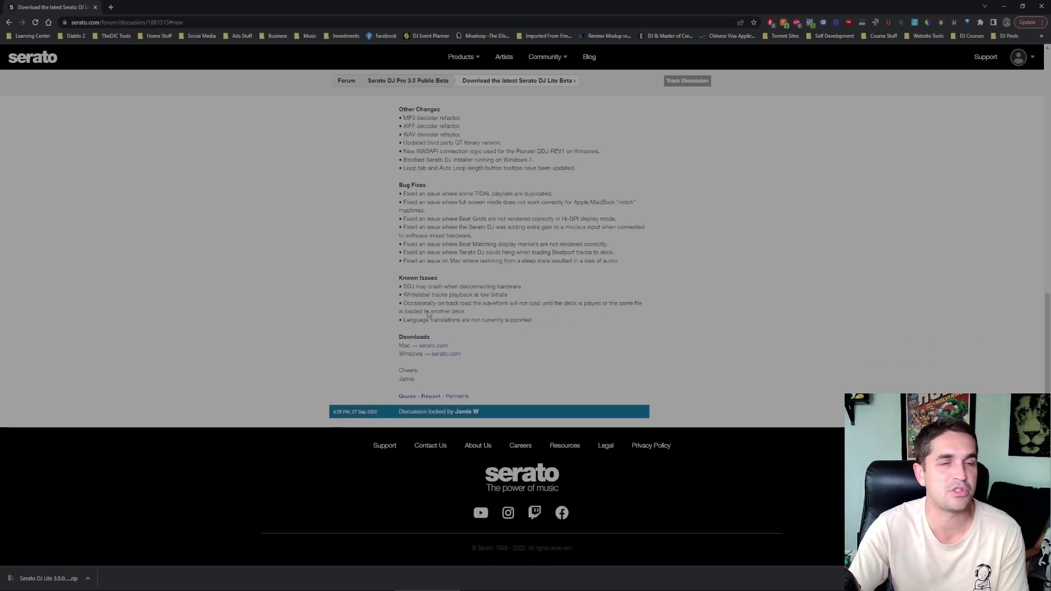
scroll(425, 311, up, 2)
scroll(437, 313, down, 1)
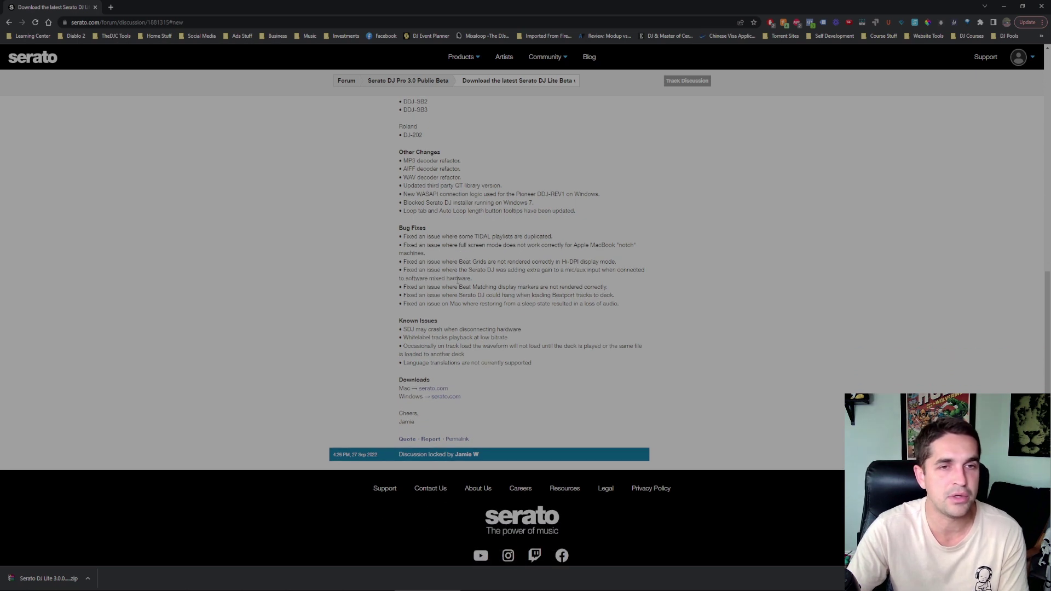
Open the Serato DJ Lite 3.0.0 zip in WinRAR and run its installer exe
click(43, 579)
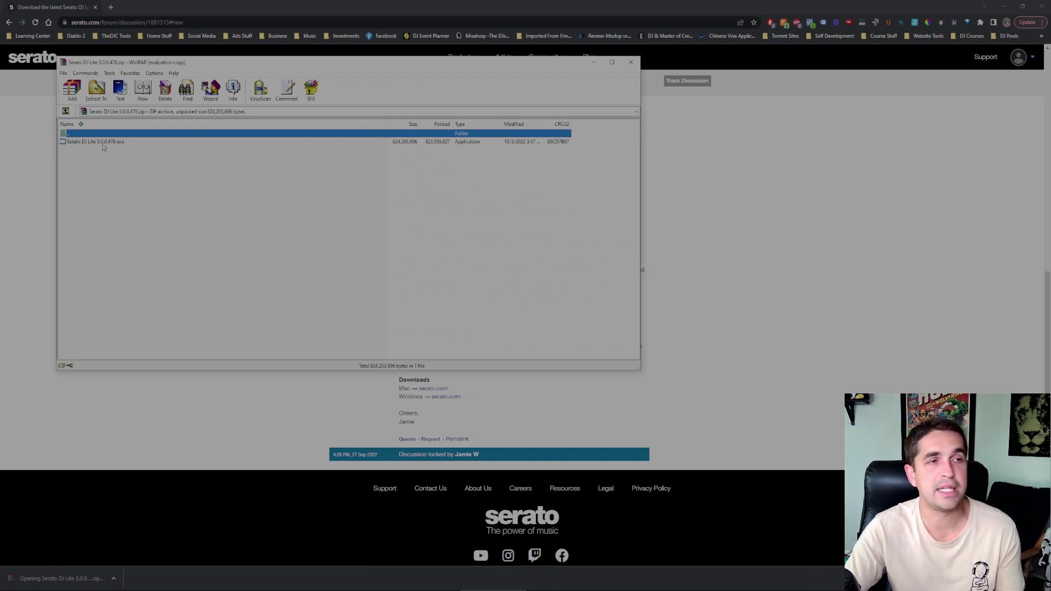
click(414, 182)
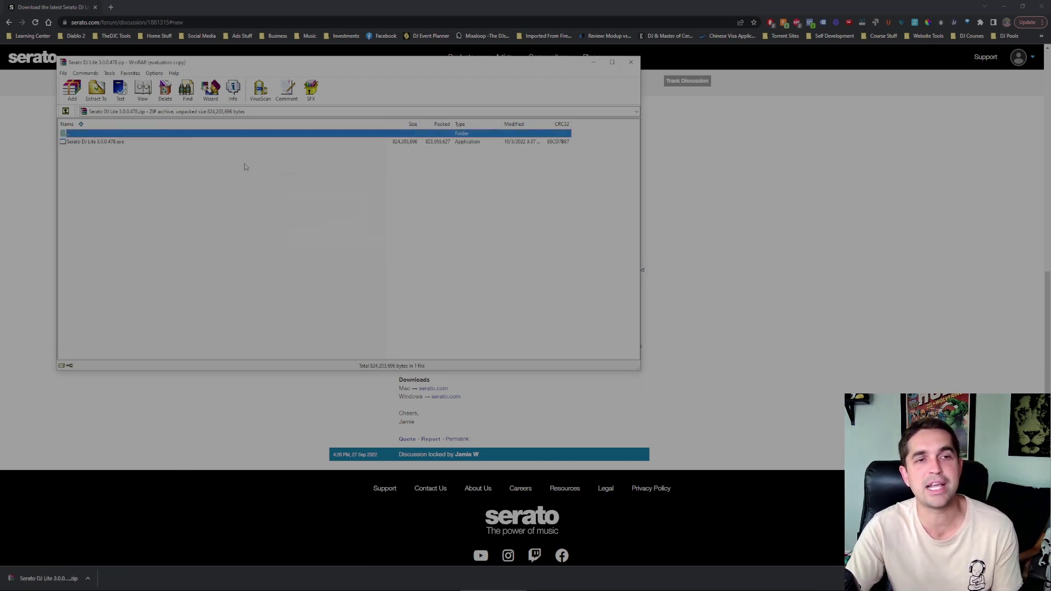
double_click(93, 142)
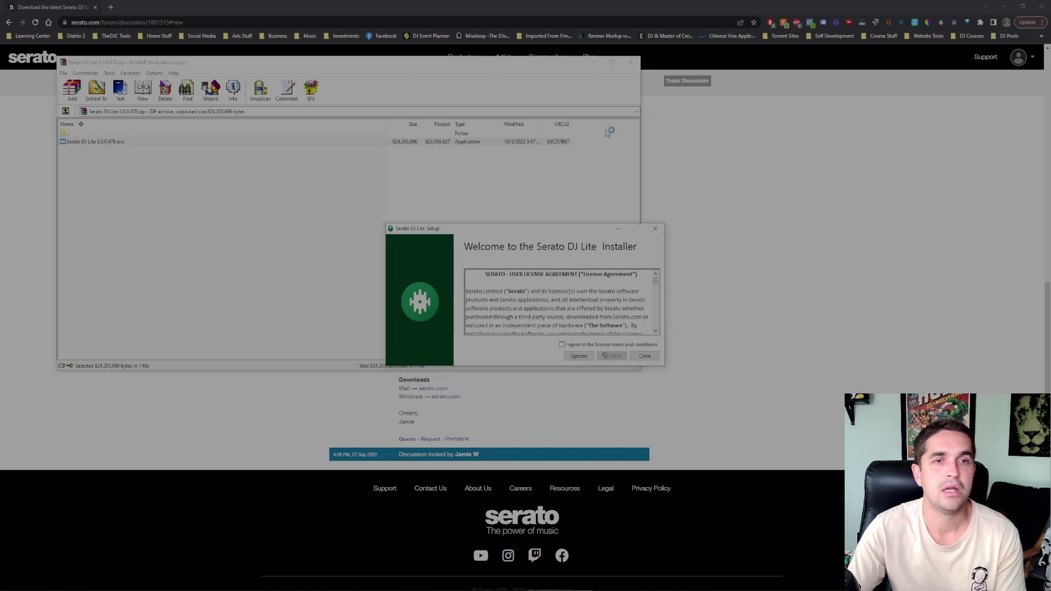
Accept the licence, install to C:\Program Files\Serato\Serato DJ Lite, and close Setup when done
click(630, 62)
click(582, 345)
click(581, 356)
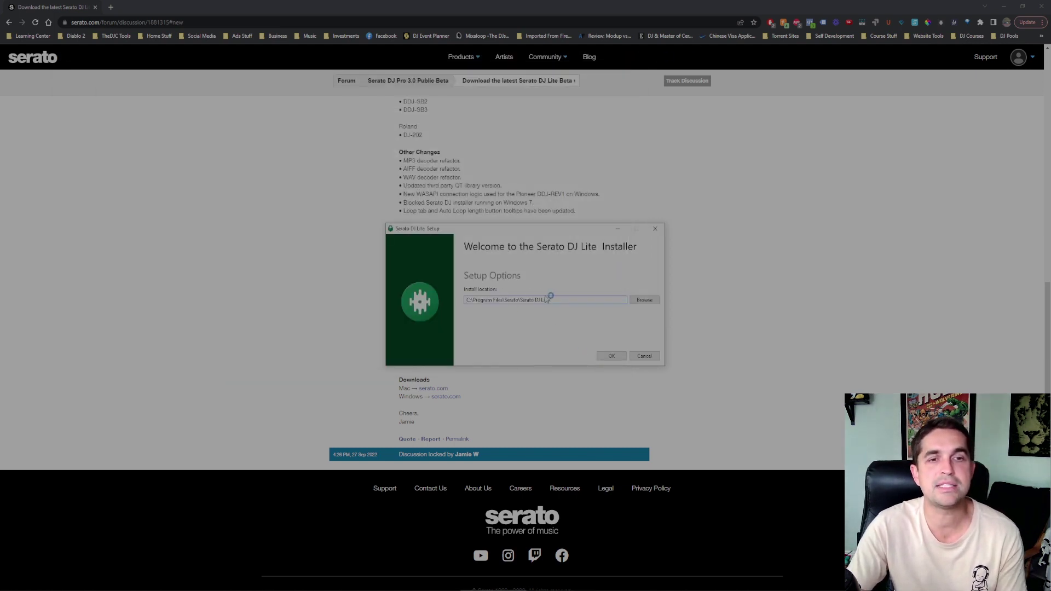
drag(550, 300, 523, 300)
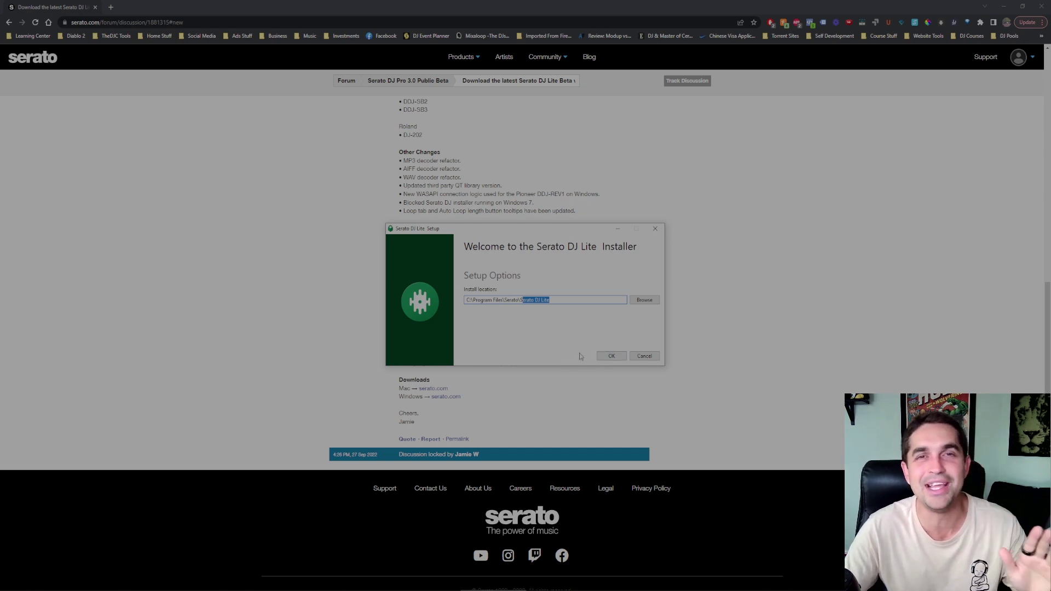
click(610, 357)
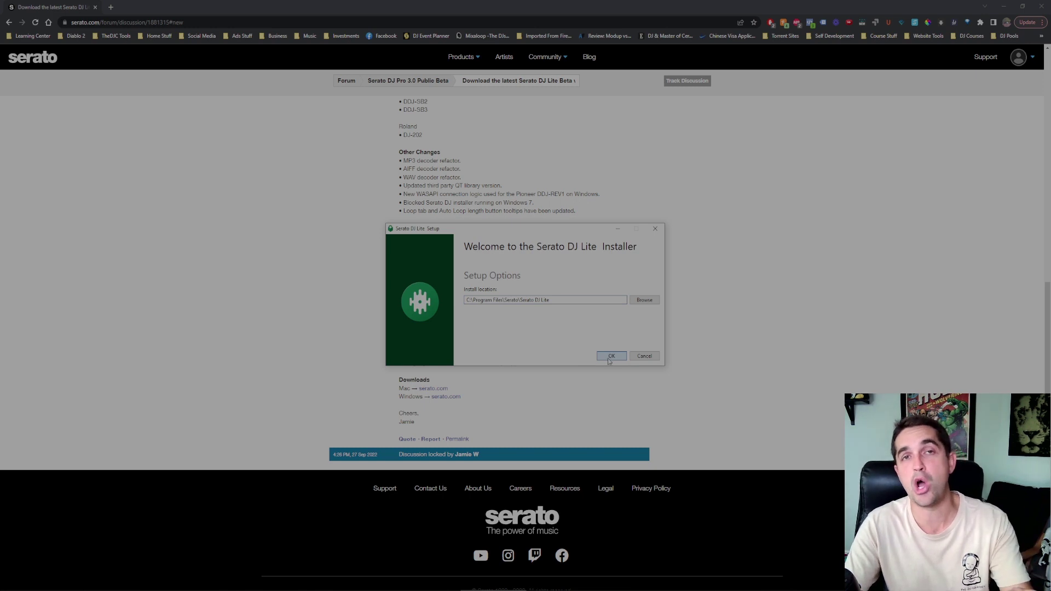
click(610, 357)
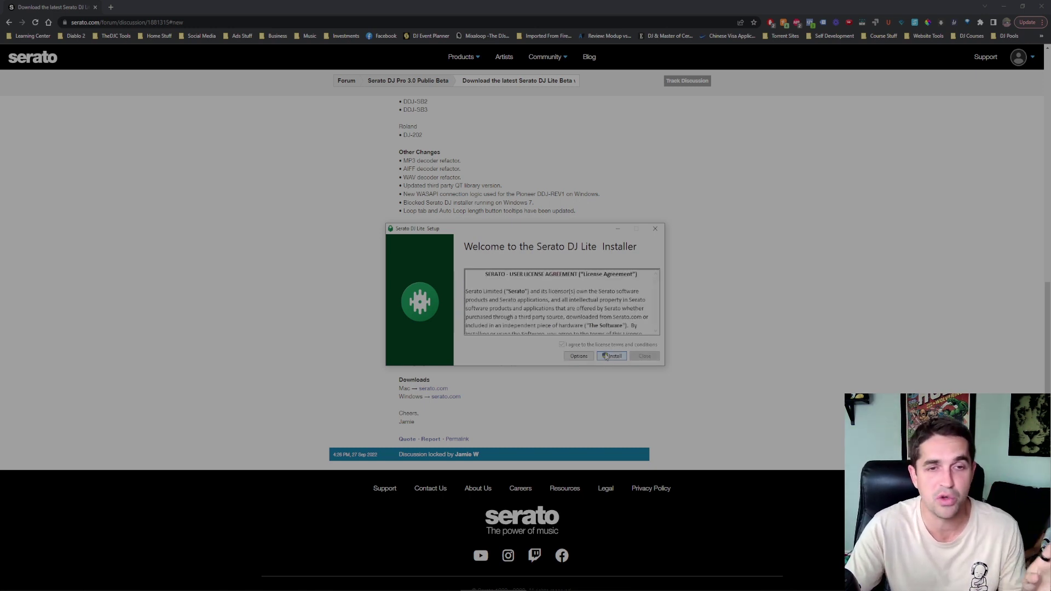
click(607, 356)
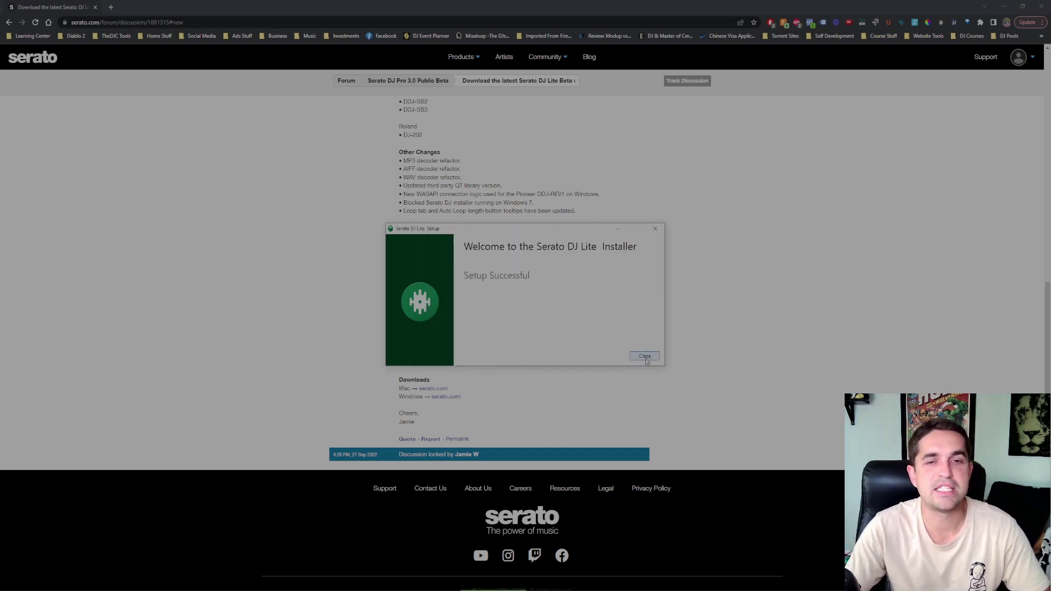
click(645, 356)
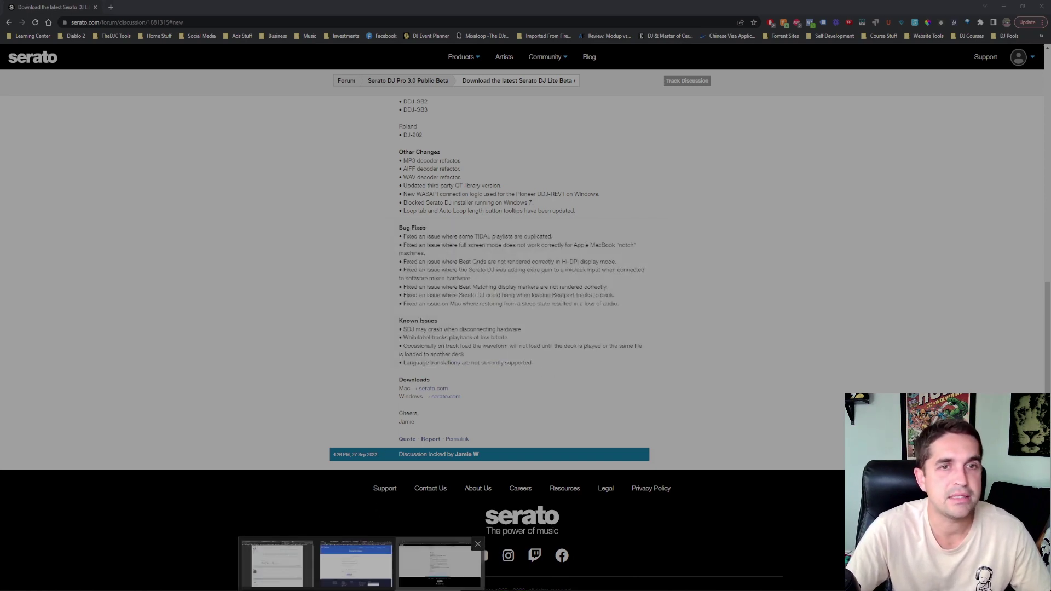
Minimise the browser and launch Serato DJ Lite from its desktop shortcut
click(284, 567)
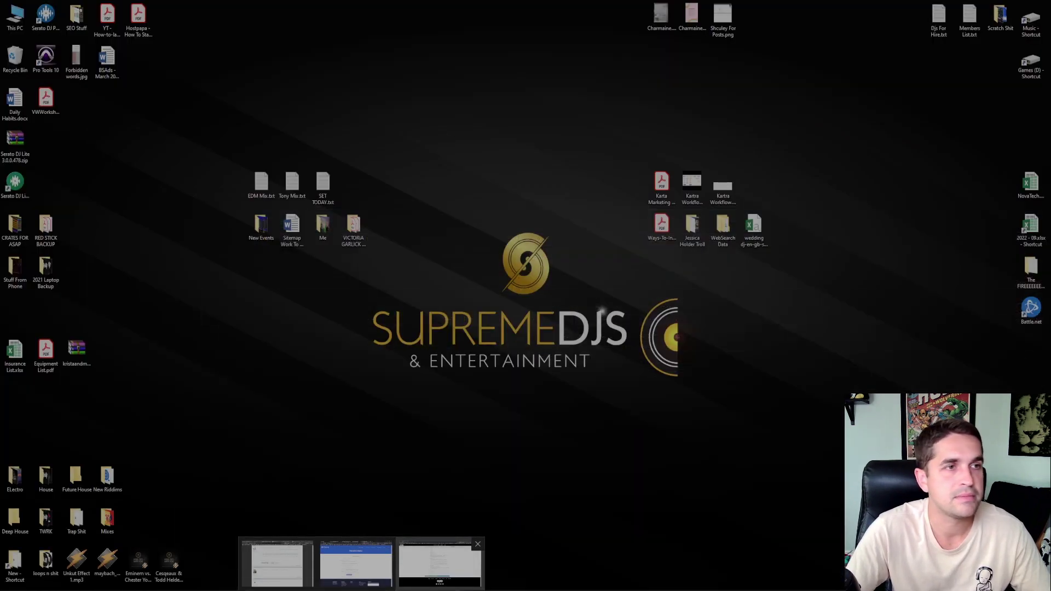
double_click(18, 187)
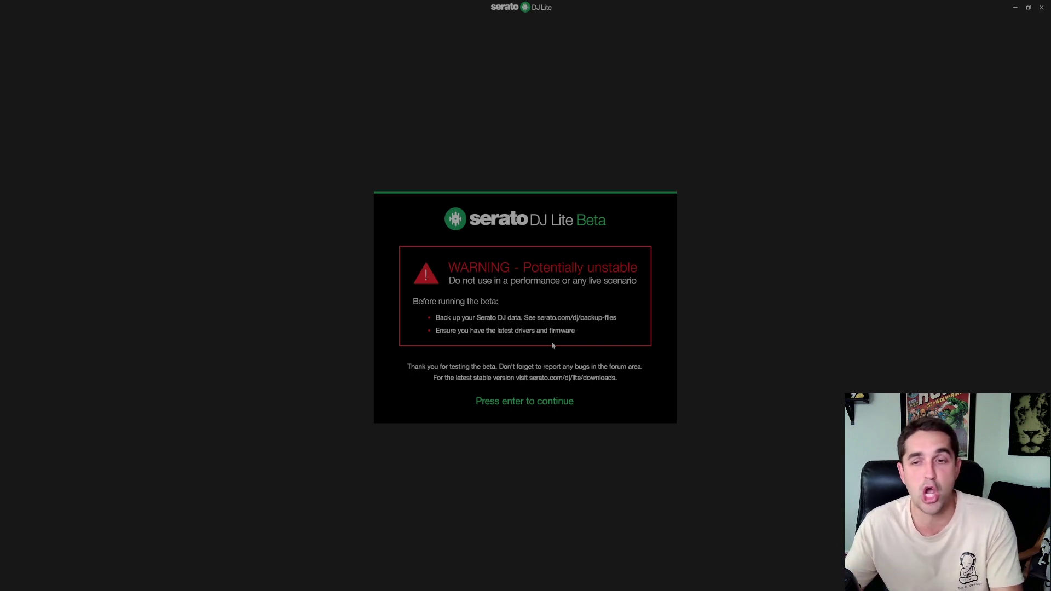
Dismiss the 'Potentially unstable' beta warning with Enter
key(Return)
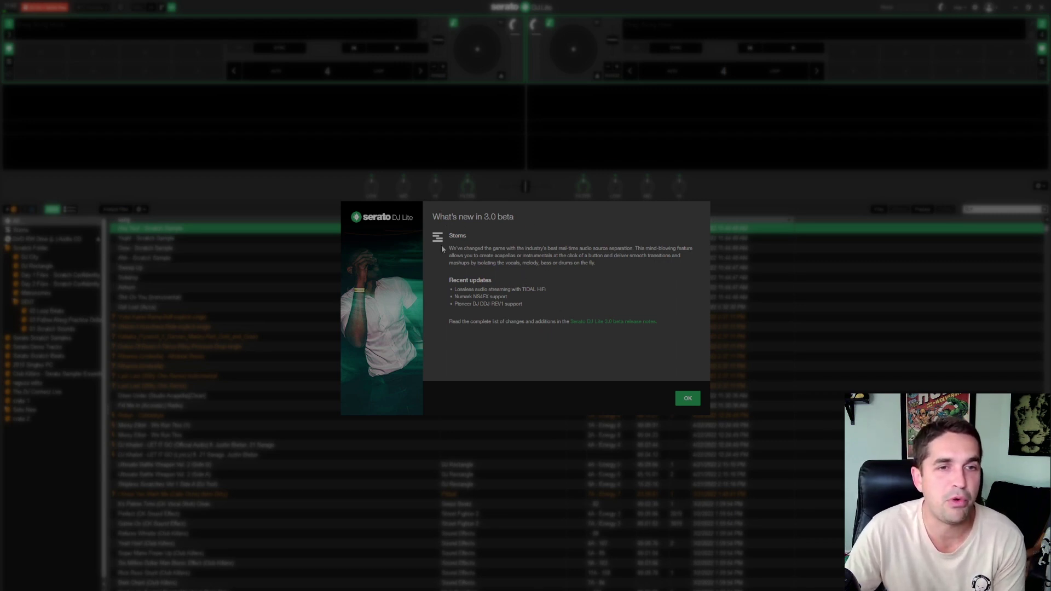
Read the Stems and Numark NS4FX notes in 'What's new in 3.0 beta', then close it
drag(448, 247, 543, 321)
click(455, 289)
click(480, 297)
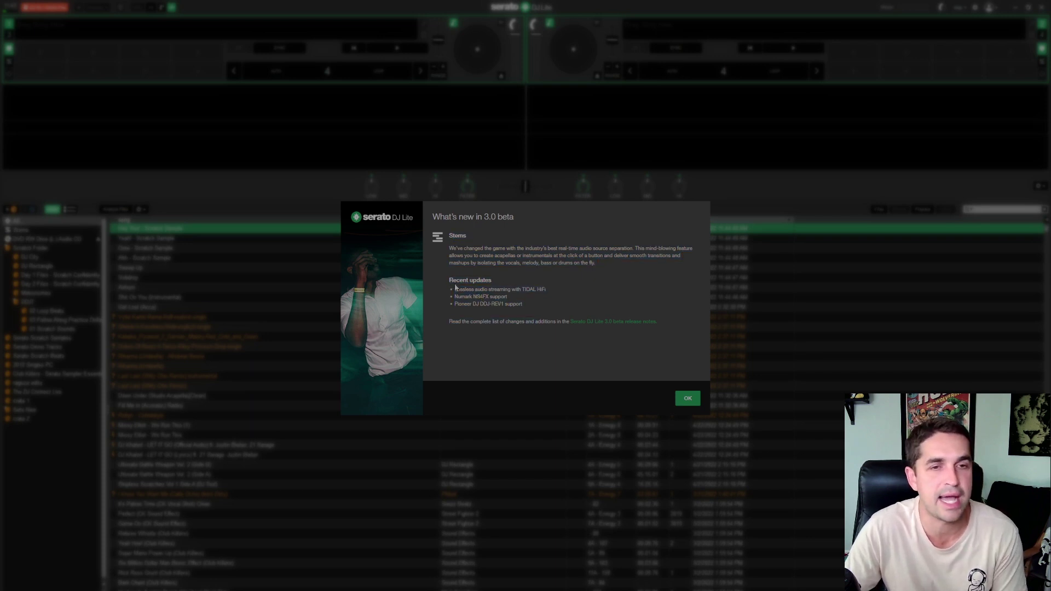
drag(452, 288, 491, 303)
click(458, 296)
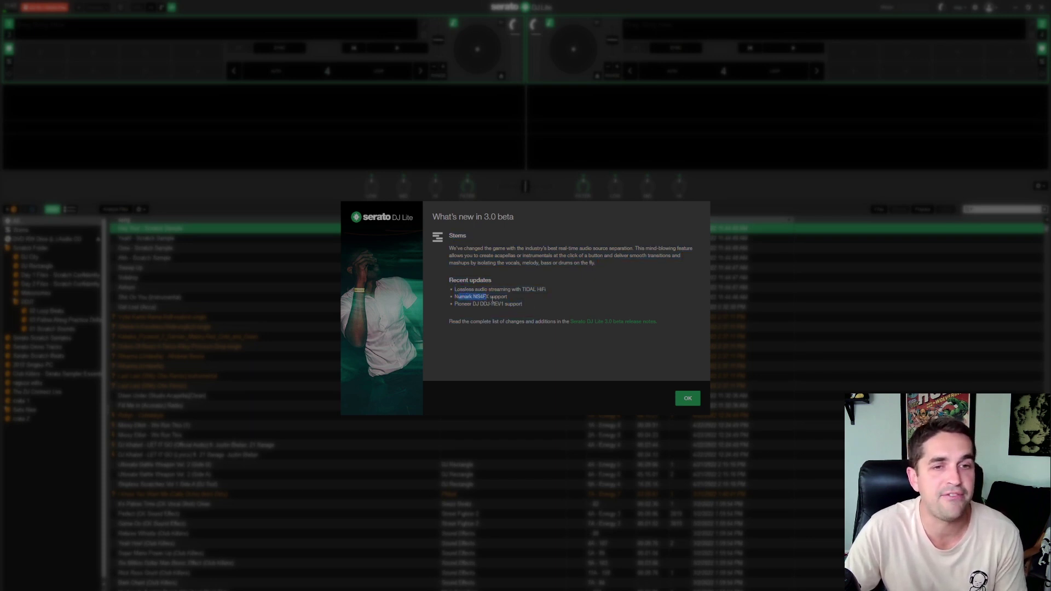
click(687, 399)
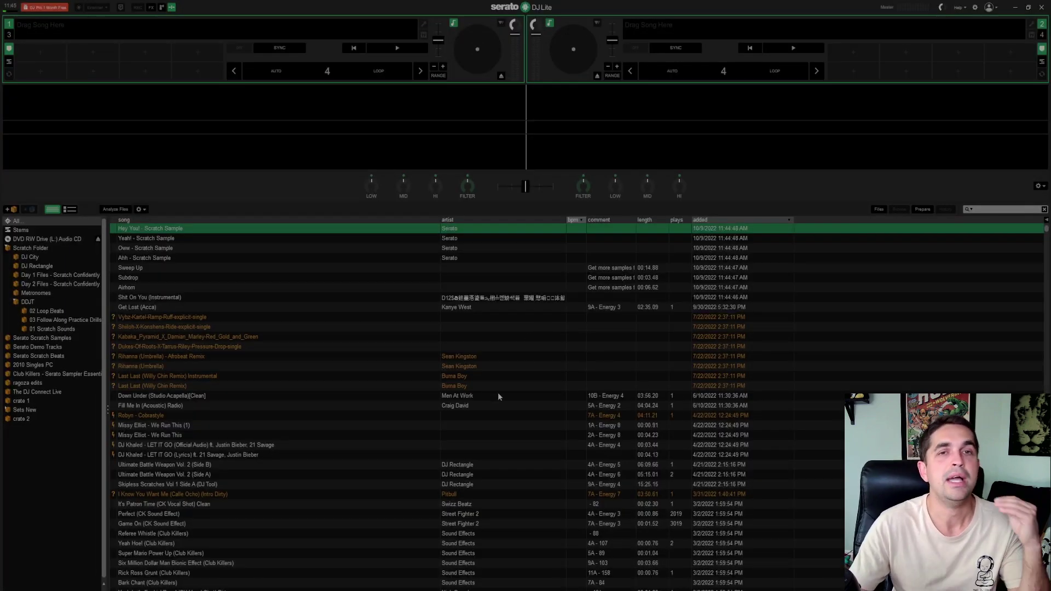
Toggle the mixer strip on and off several times with the toolbar mixer icon
scroll(231, 271, down, 1)
scroll(247, 275, up, 1)
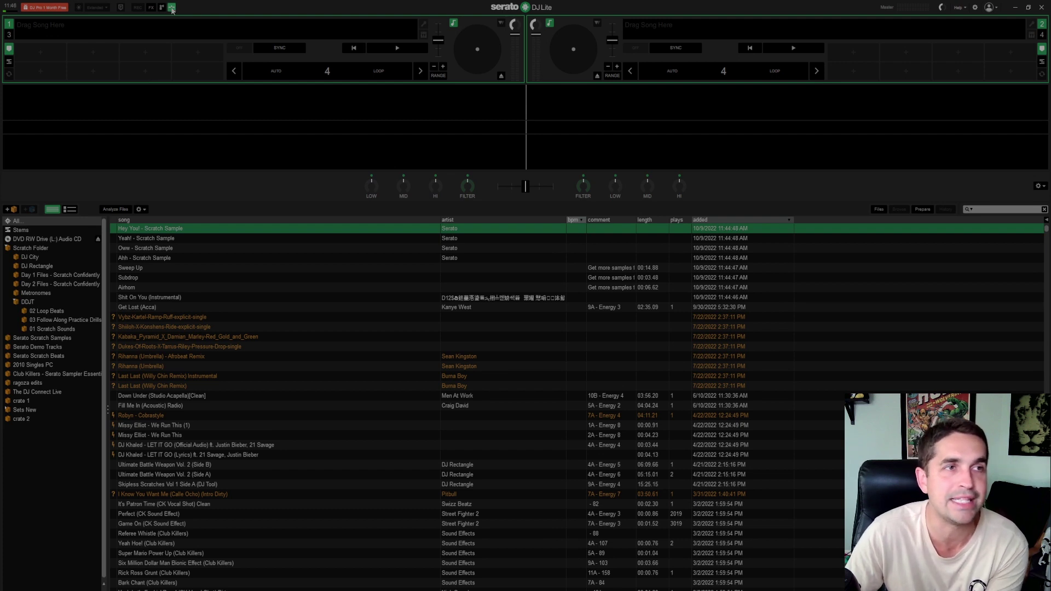
click(172, 8)
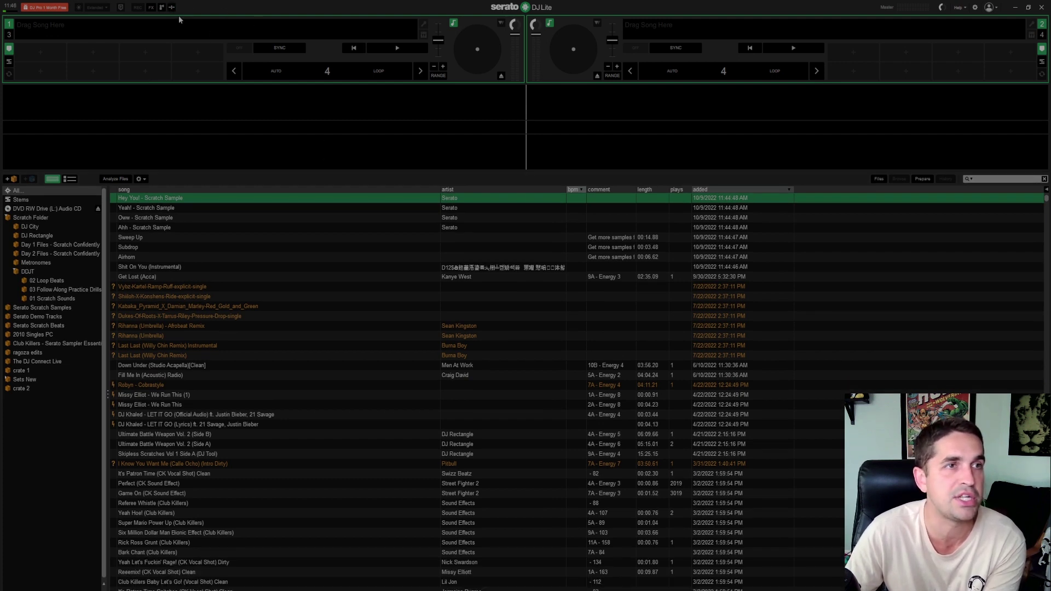
click(172, 8)
click(172, 7)
click(171, 8)
click(172, 7)
click(172, 8)
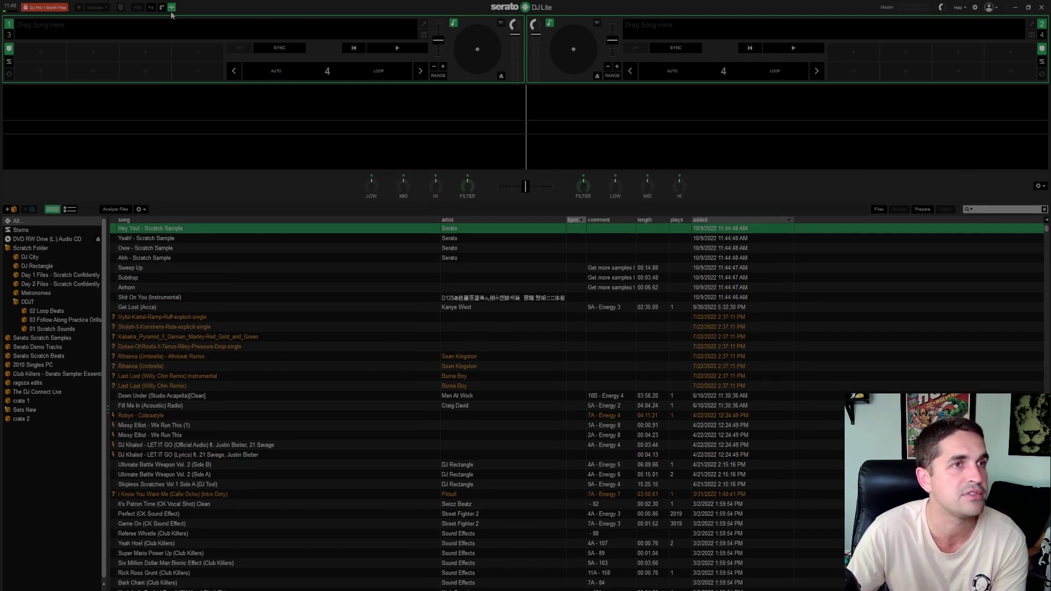
Look through the Setup crossfader, Library + Display and audio settings, and show crate 2's tracks
click(974, 8)
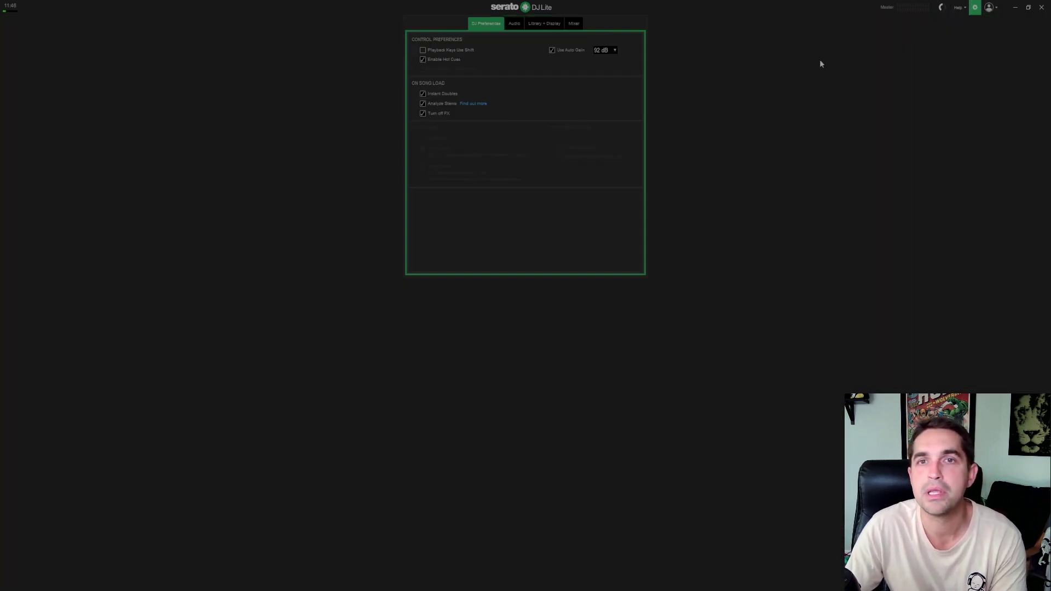
click(574, 23)
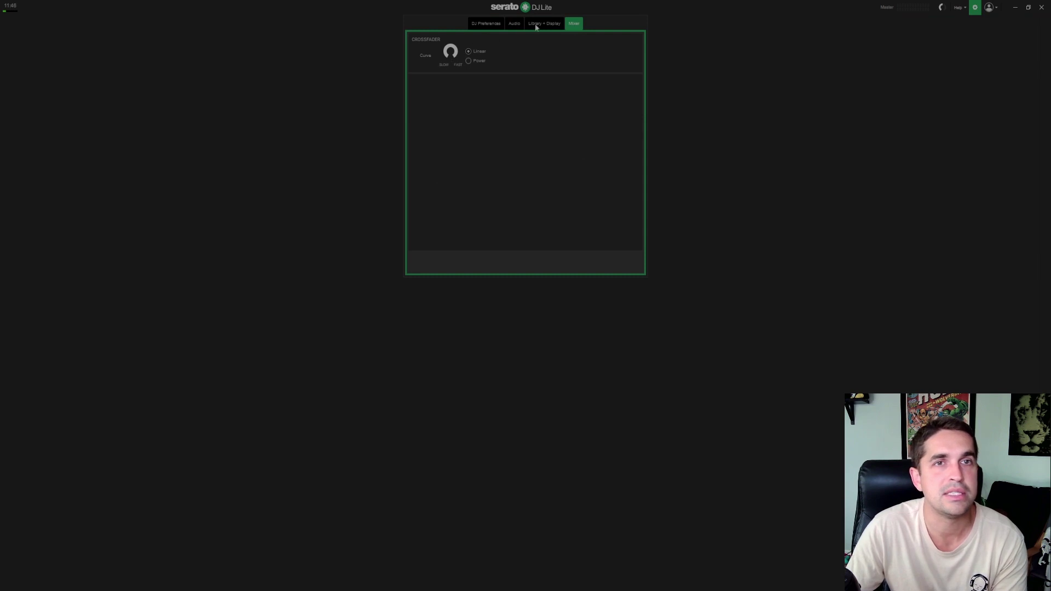
click(541, 24)
click(517, 24)
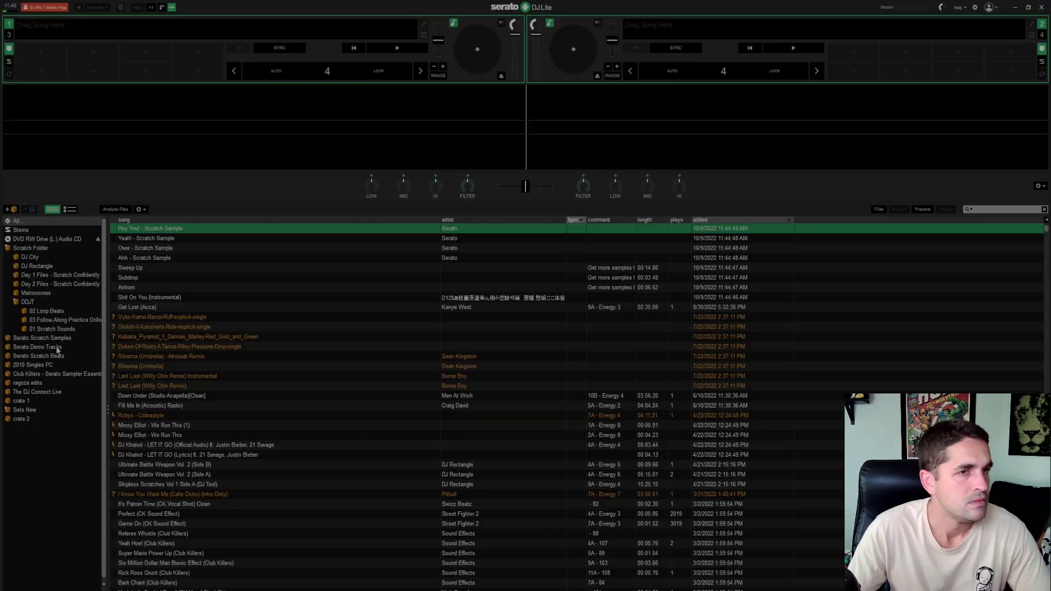
click(96, 338)
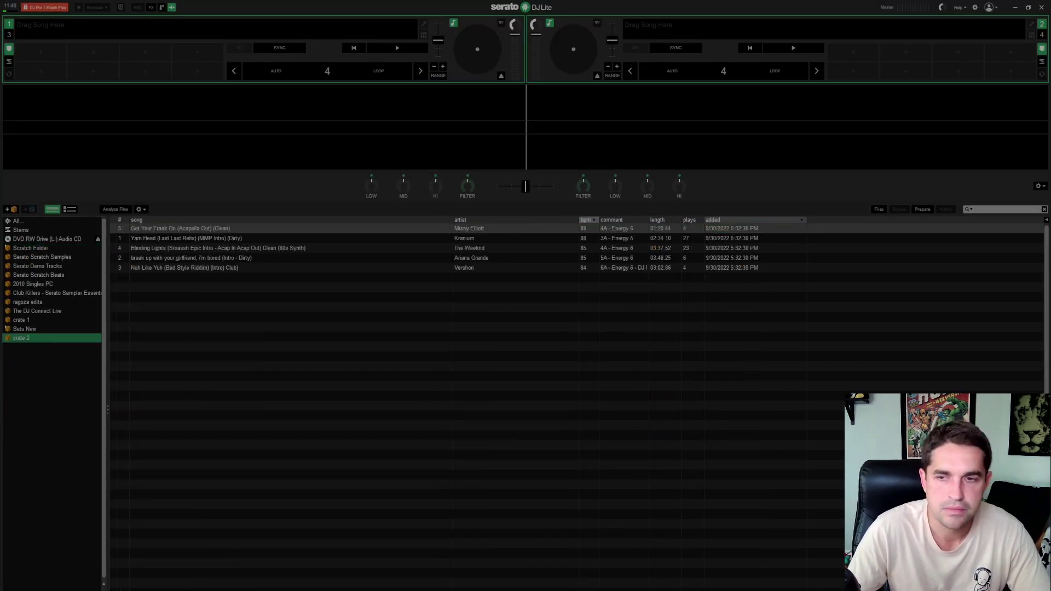
click(975, 7)
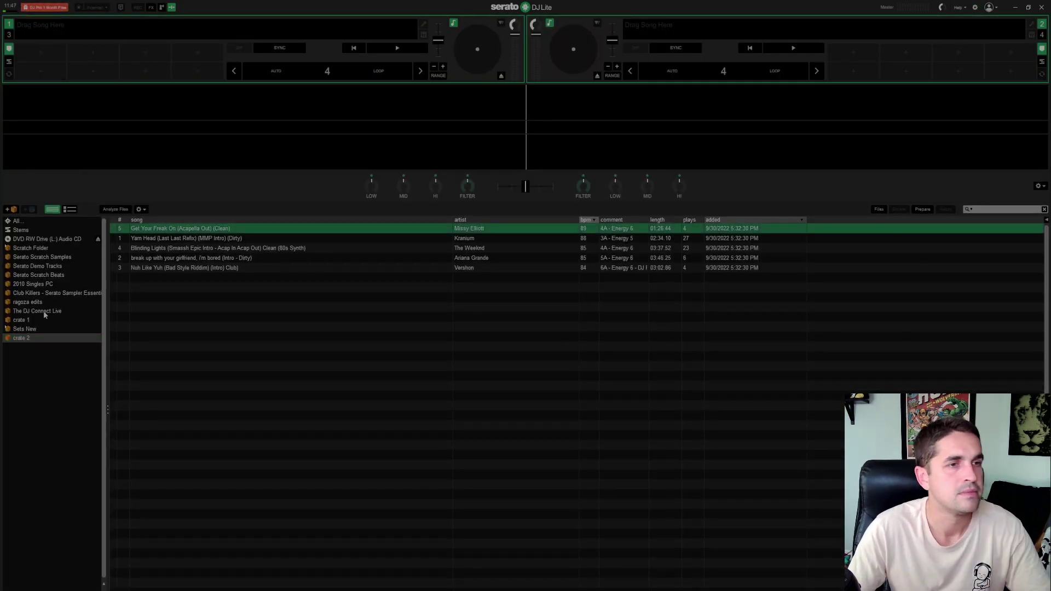
Select the track Nuh Like Yuh and leave the mixer's EQ and filter knob row hidden
click(208, 268)
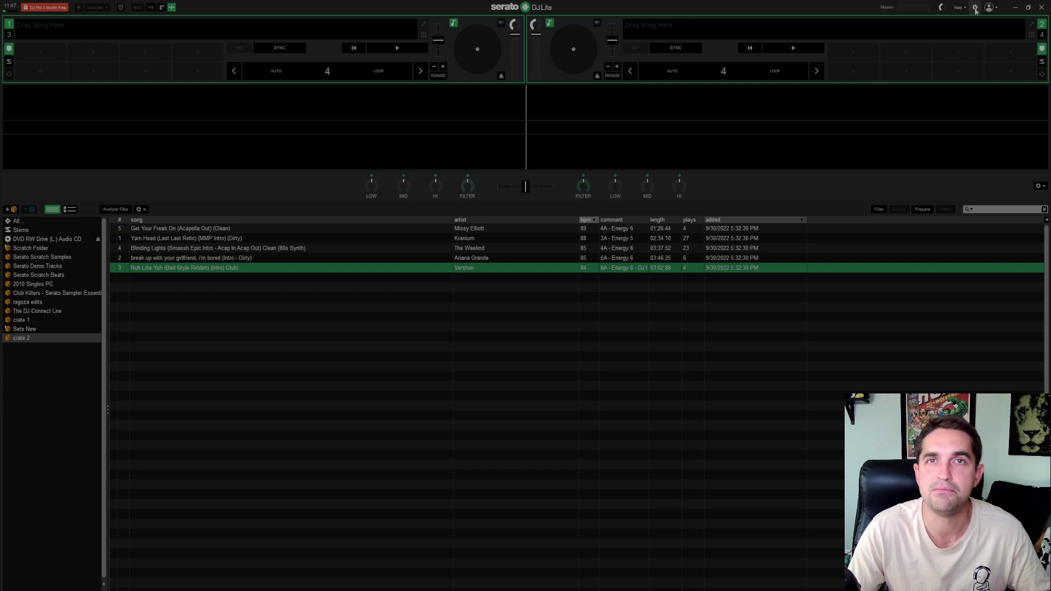
click(171, 7)
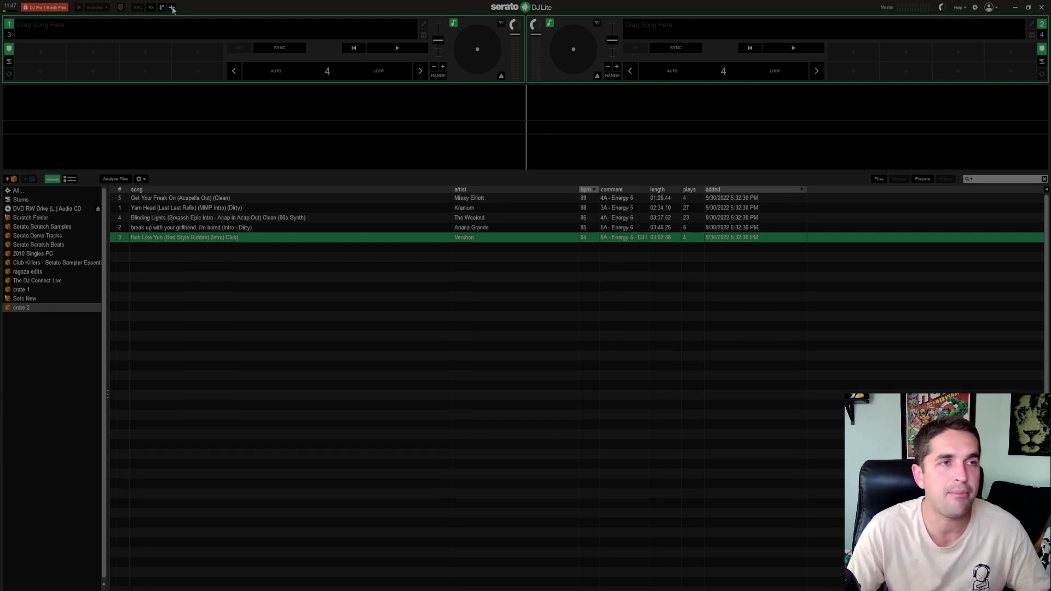
click(172, 8)
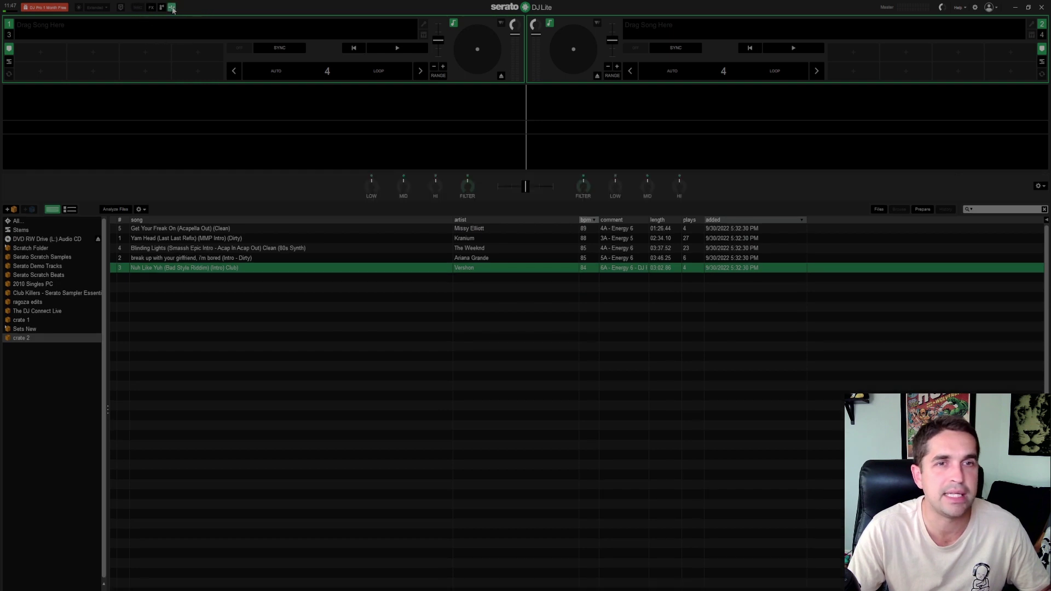
click(172, 7)
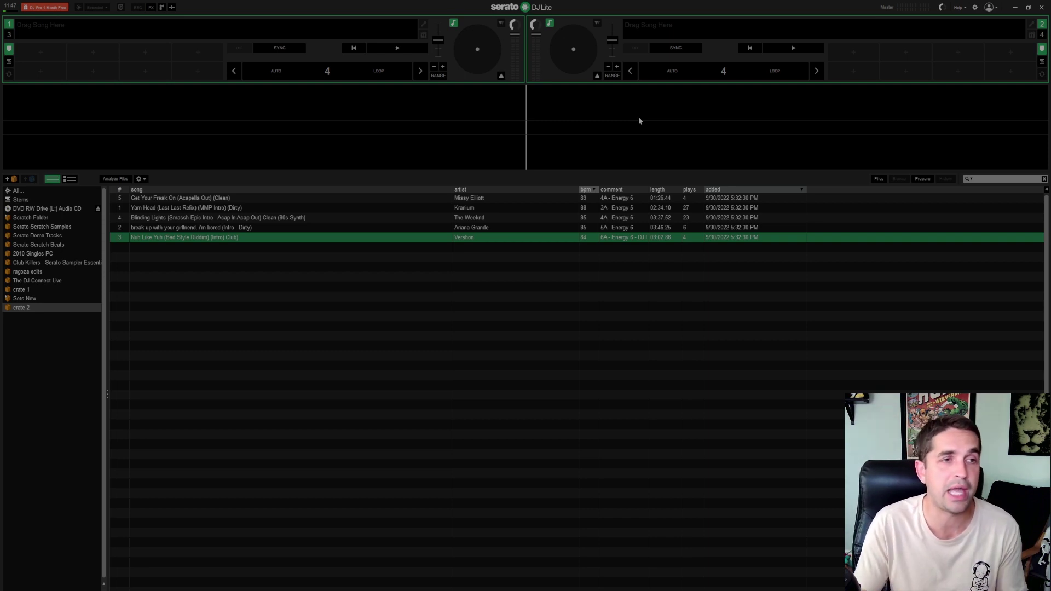
Switch both decks' pads to Stems mode and load Nuh Like Yuh onto deck 1
click(9, 61)
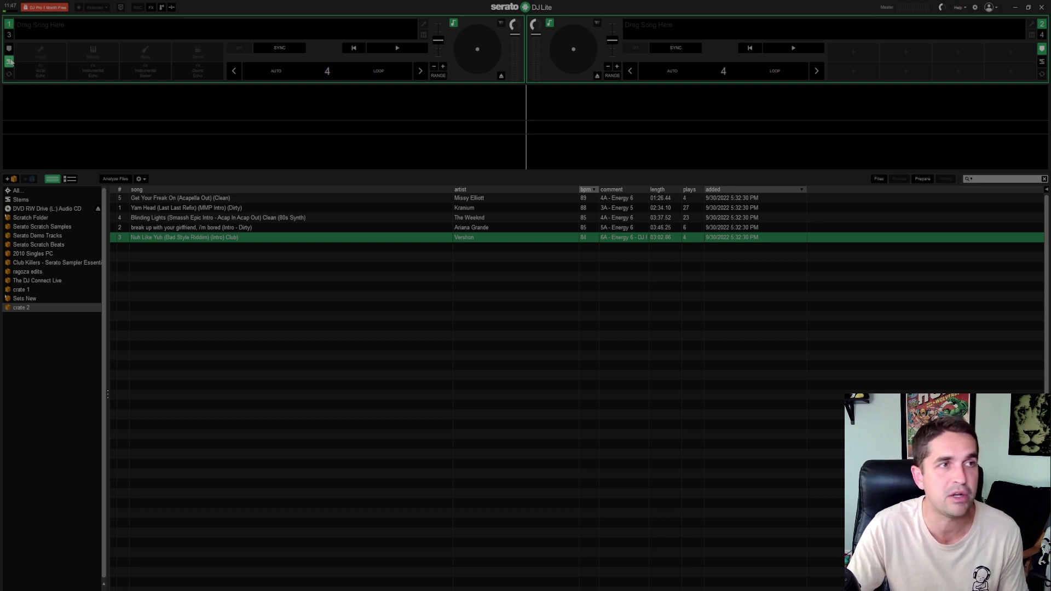
click(1042, 62)
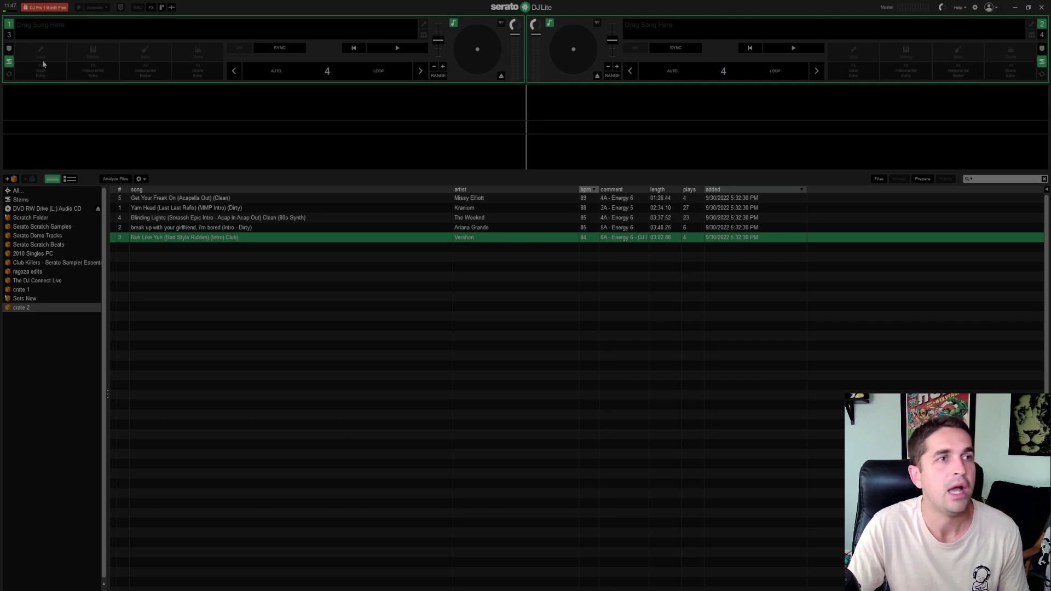
key(shift+Left)
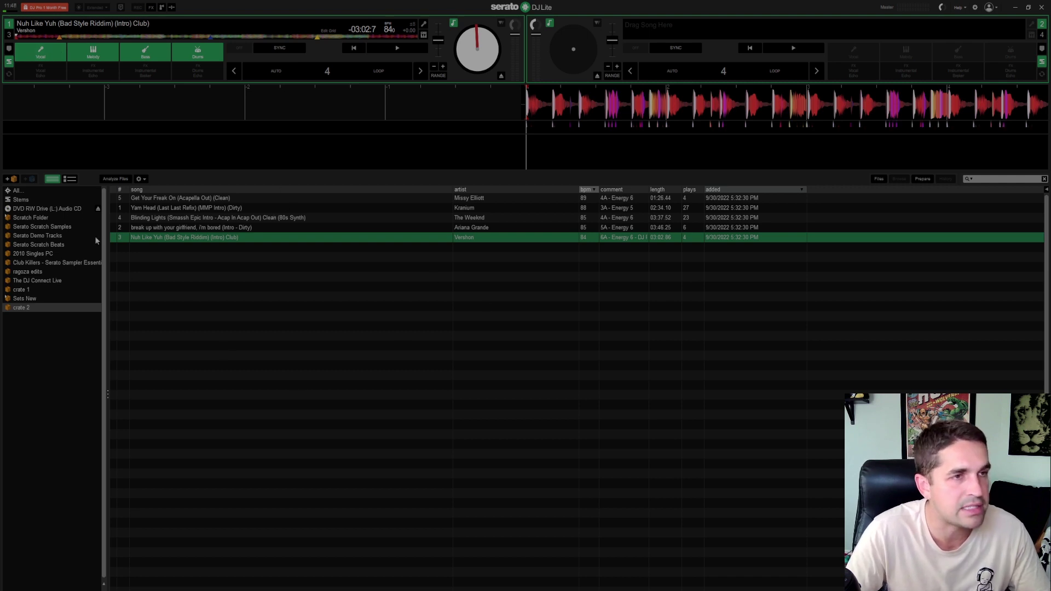
Toggle deck 1's melody, bass, drums and vocal stem pads, then start playback
click(54, 53)
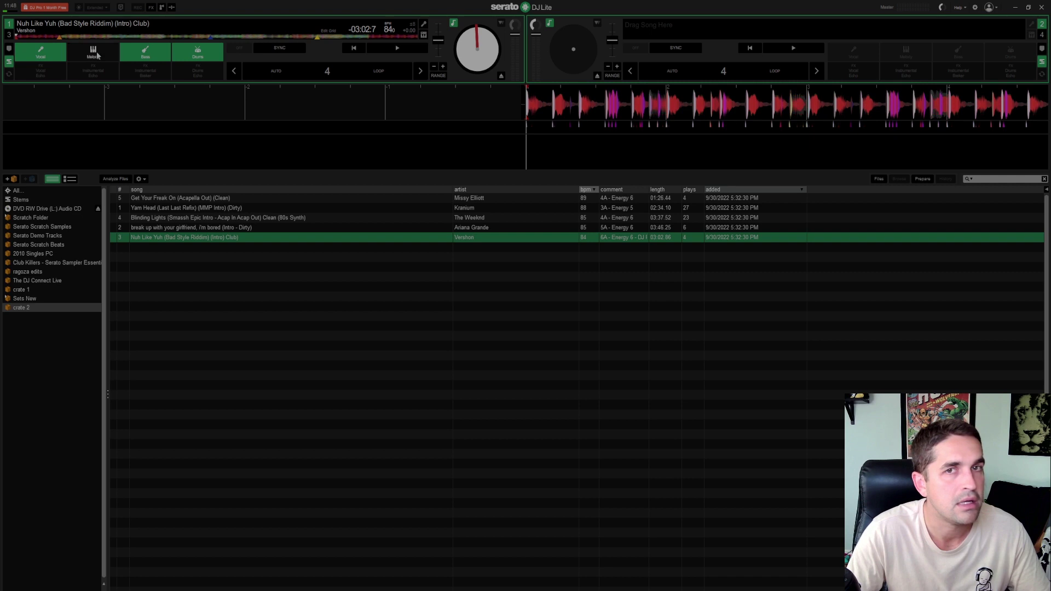
click(59, 55)
click(93, 52)
click(145, 52)
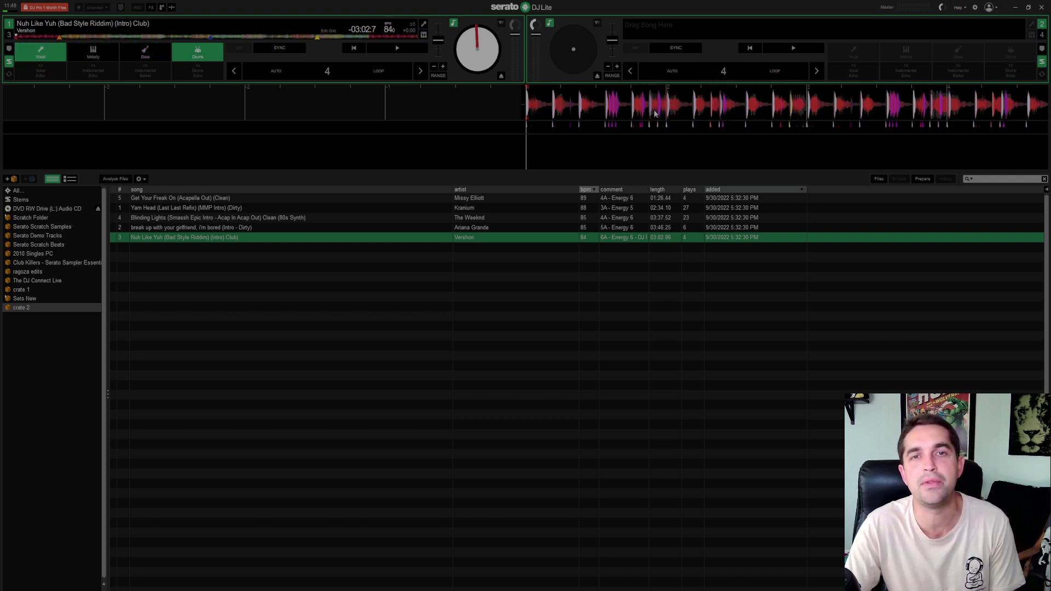
click(202, 53)
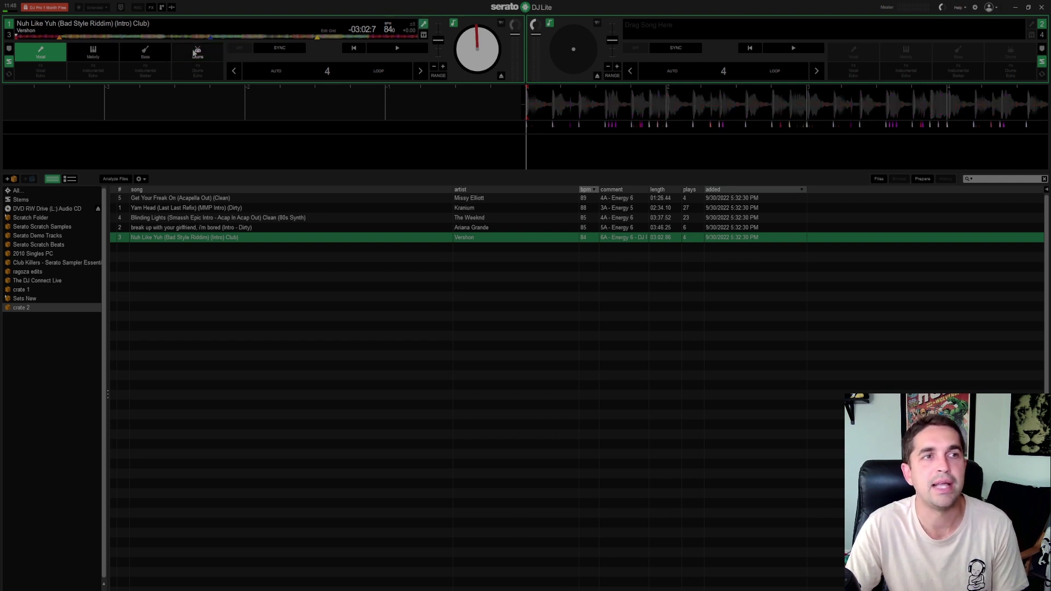
click(197, 52)
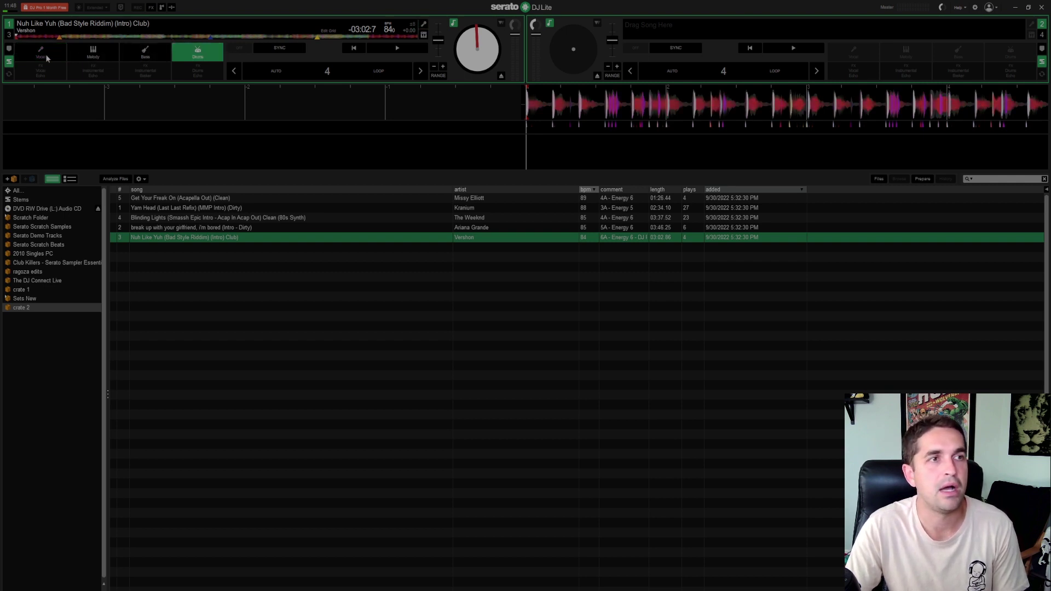
click(208, 61)
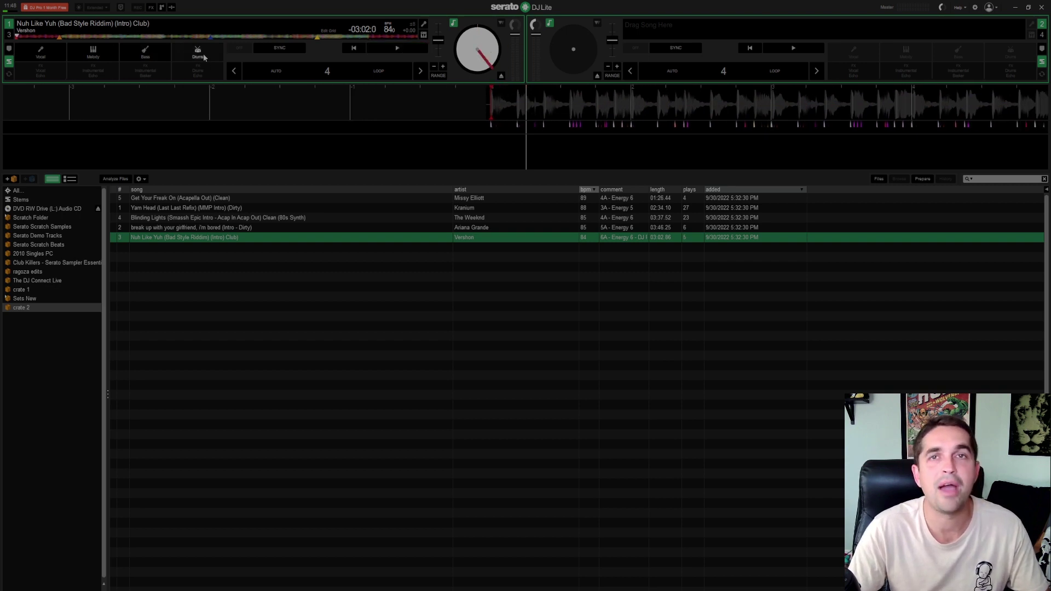
key(space)
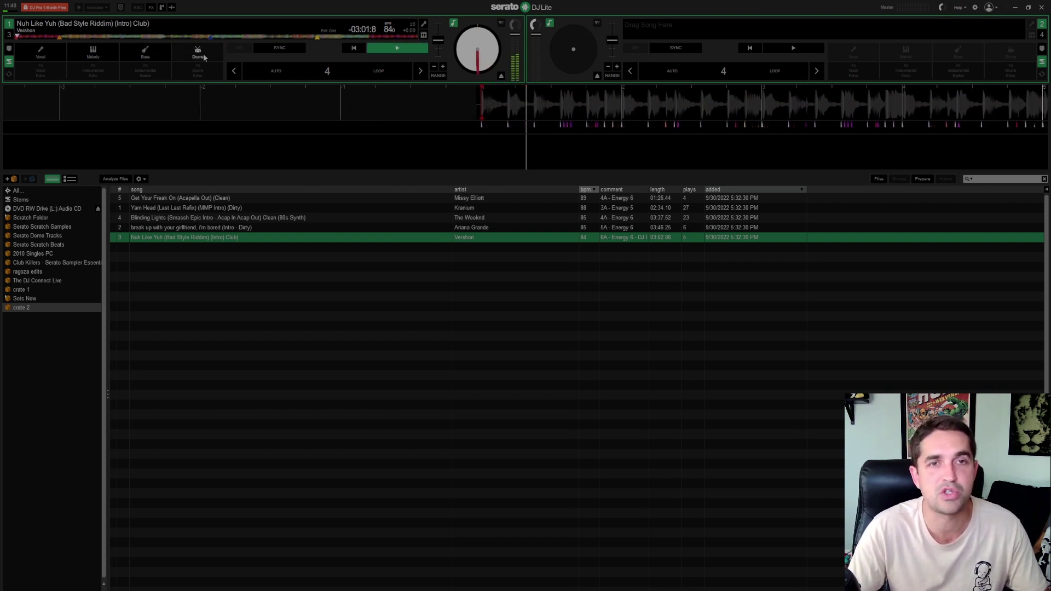
Bring the drums, melody, bass and vocal stems back in on deck 1
click(204, 57)
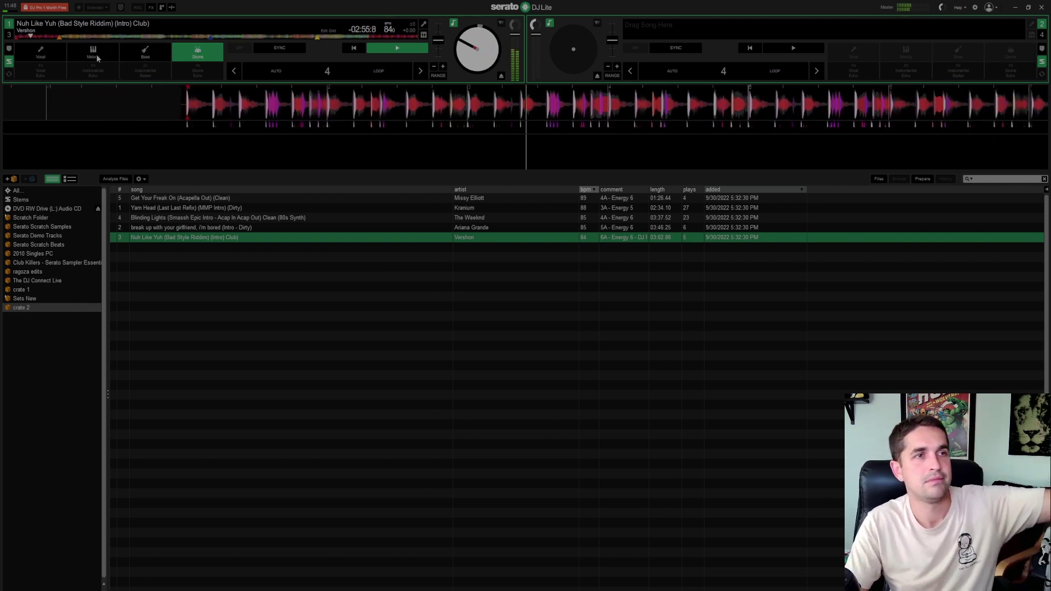
click(104, 48)
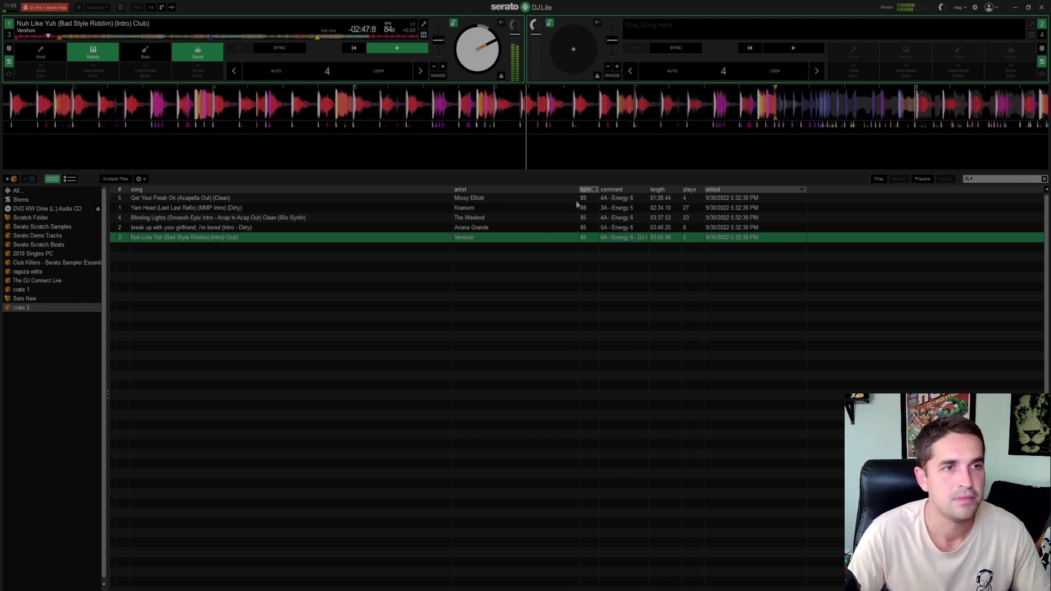
click(152, 51)
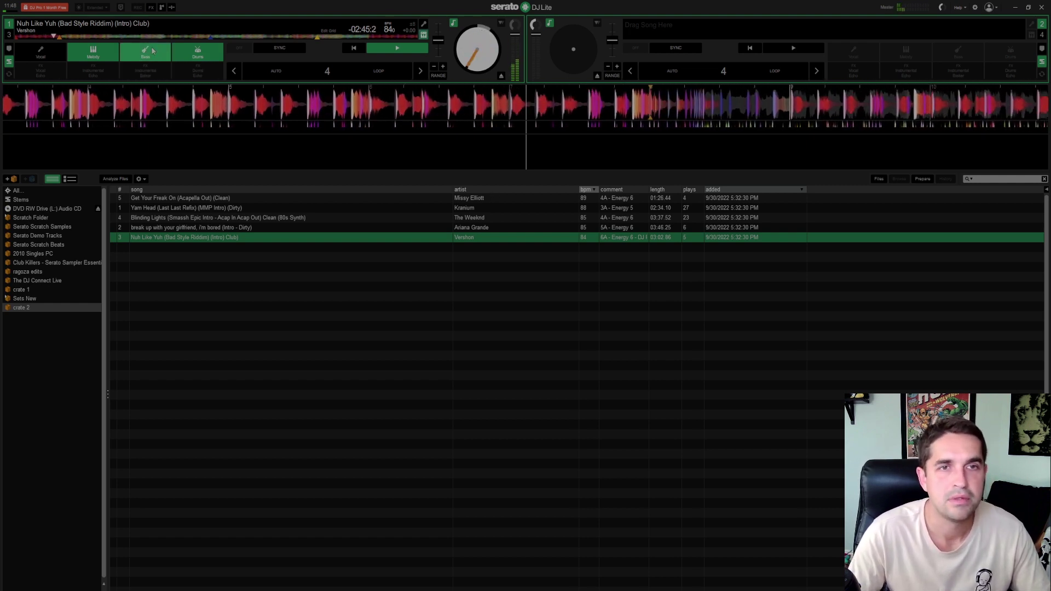
click(42, 58)
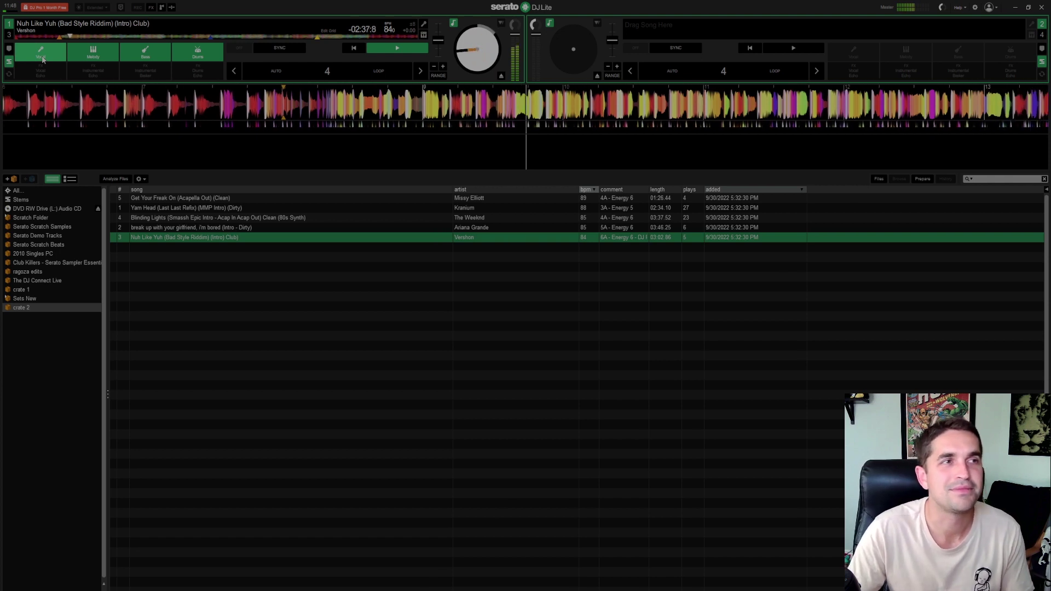
Toggle the vocal stem, mute melody, bass and drums to leave vocals only, then stop deck 1
click(42, 59)
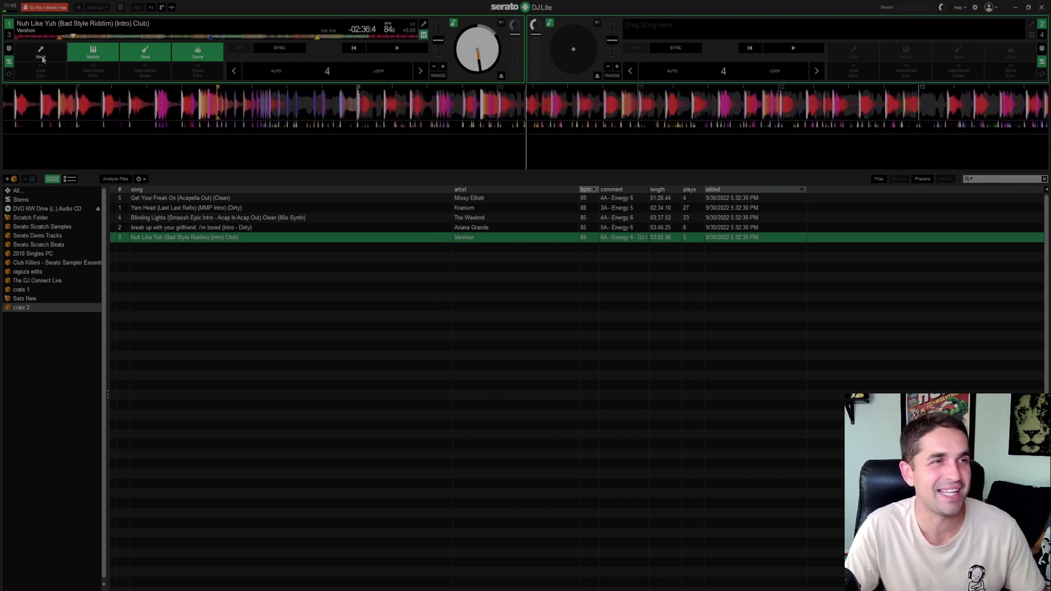
click(43, 58)
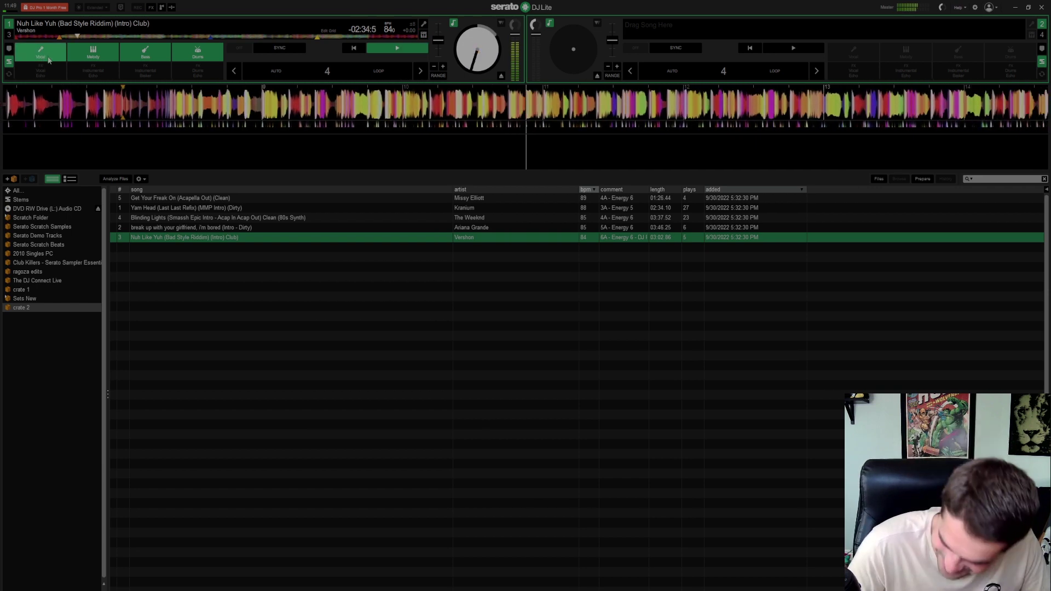
click(93, 58)
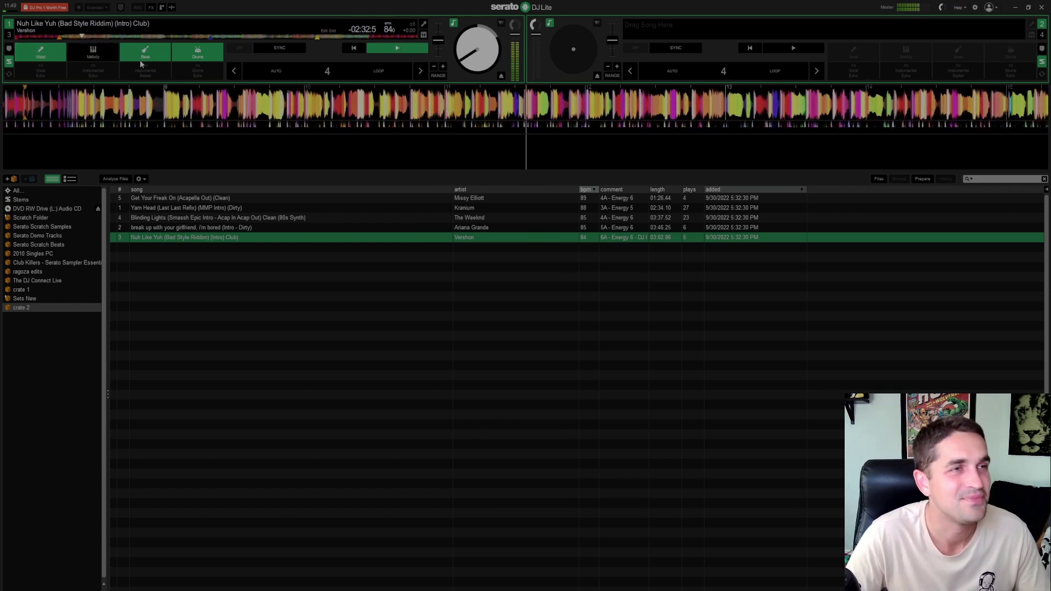
click(143, 59)
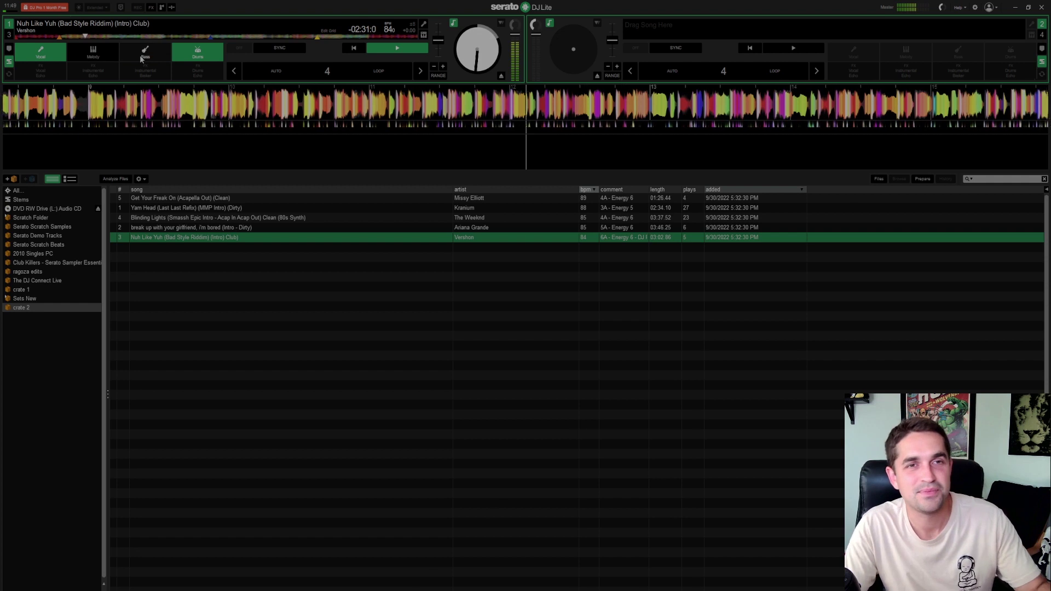
click(174, 61)
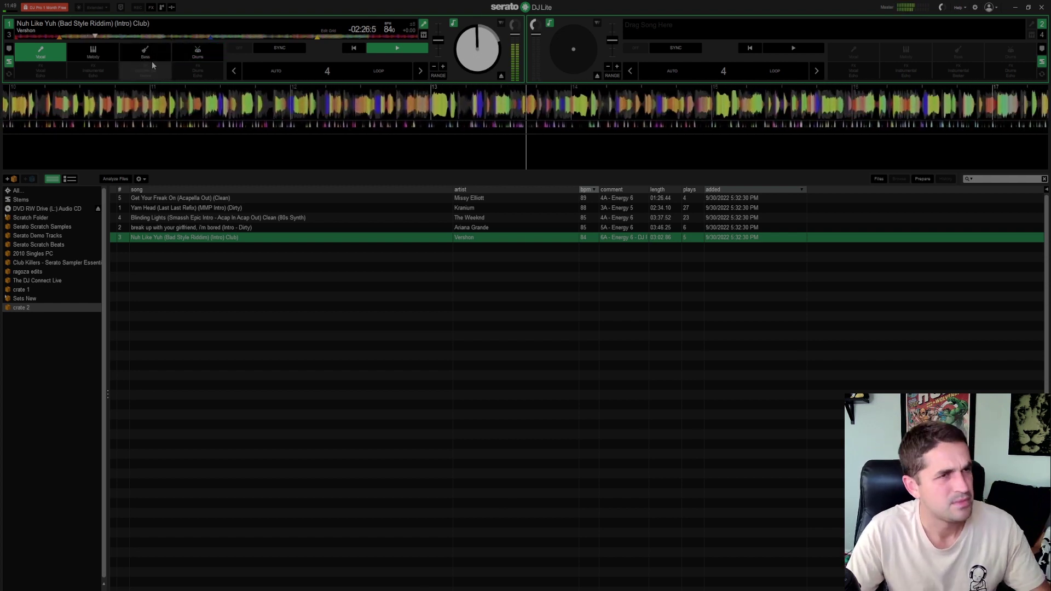
key(space)
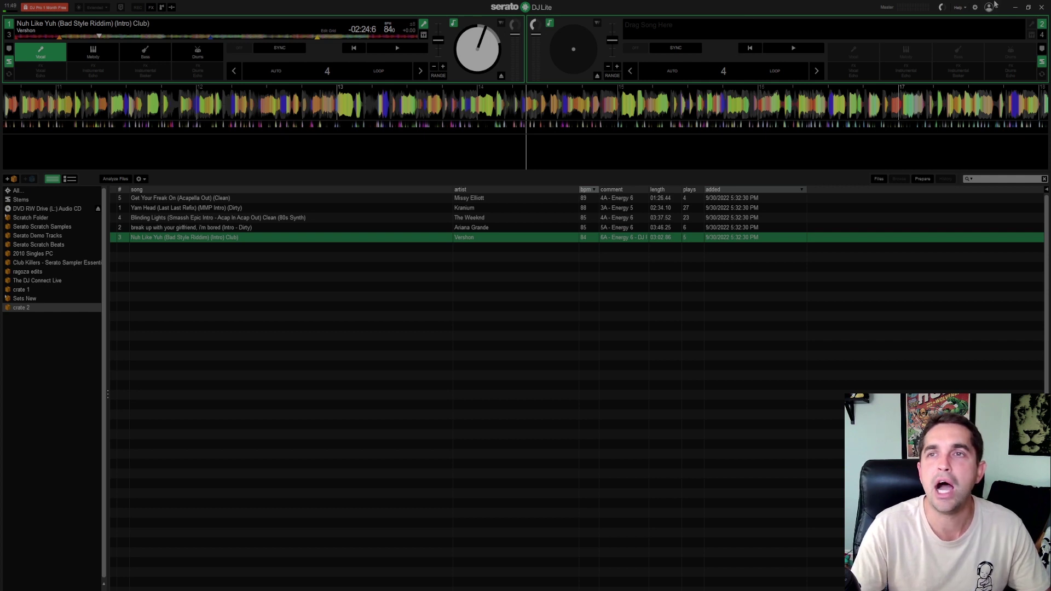
Review the DJ Preferences options in Setup, then close Setup to return to the decks
click(975, 7)
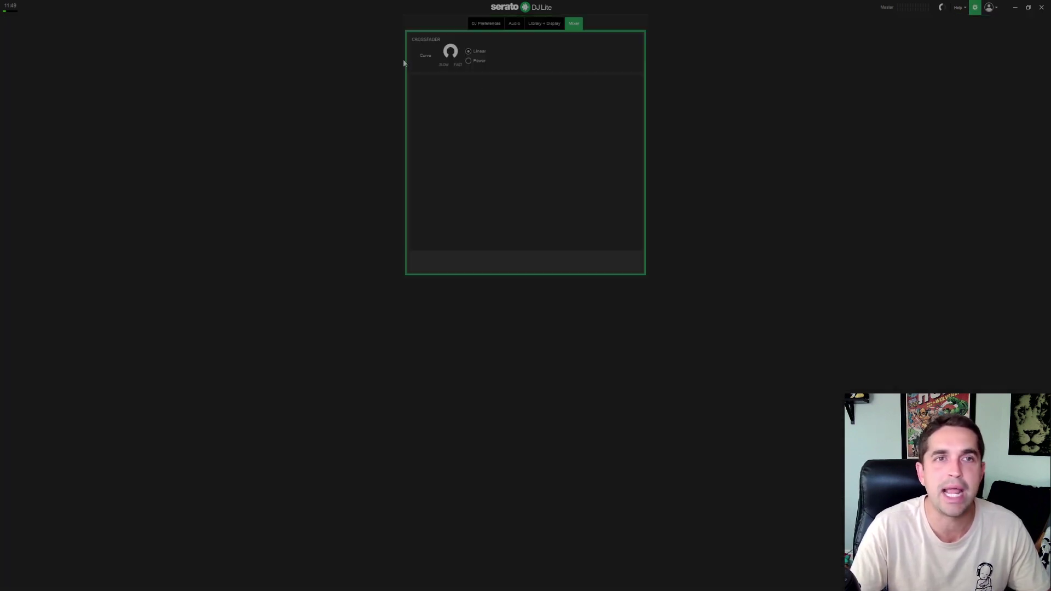
click(486, 23)
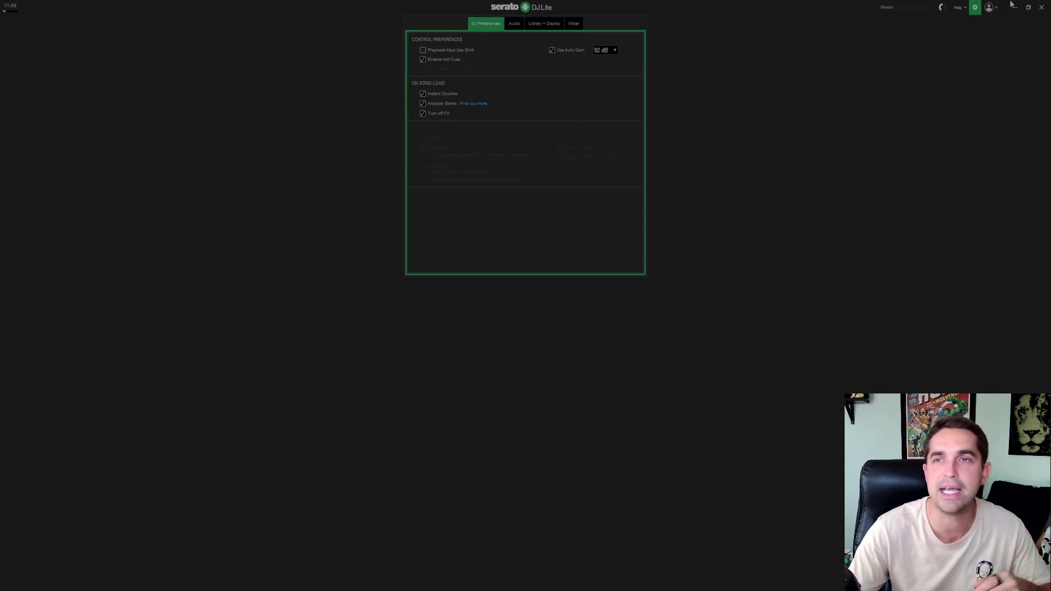
click(975, 7)
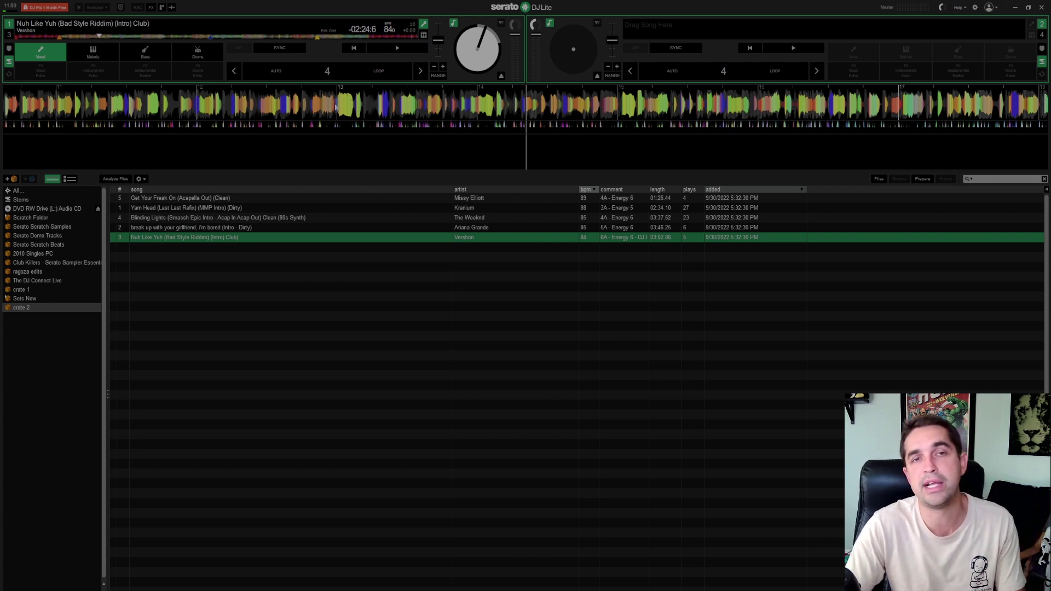
key(space)
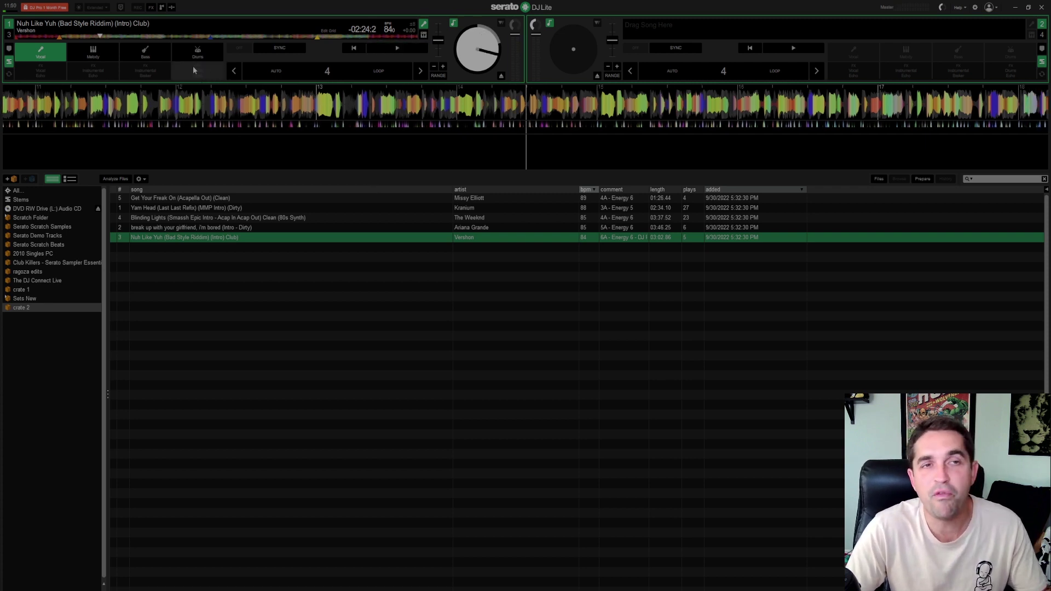